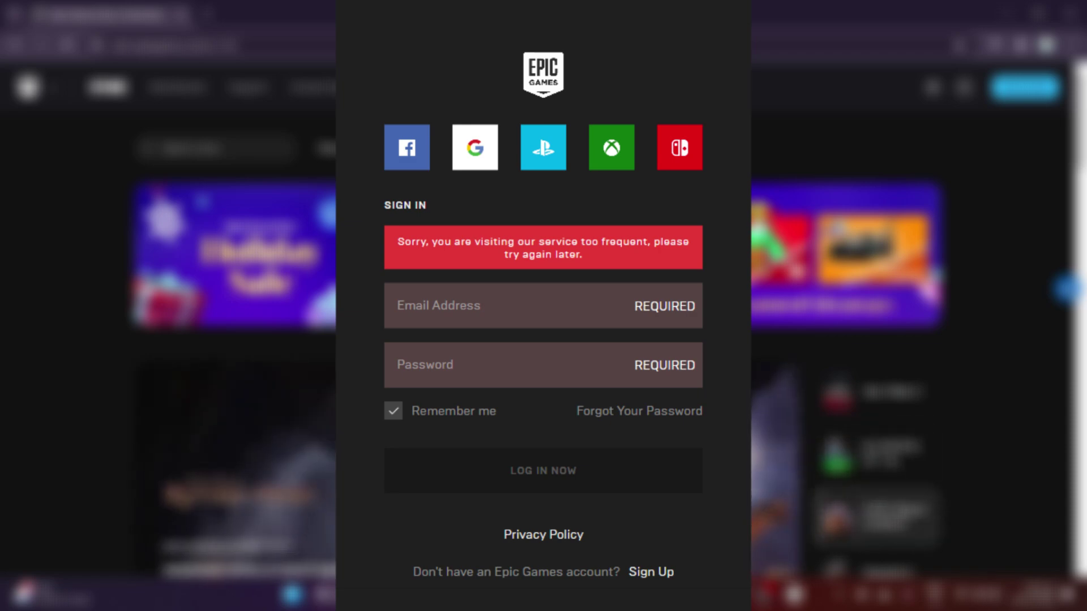
pyautogui.scroll(-3, 1053, 255)
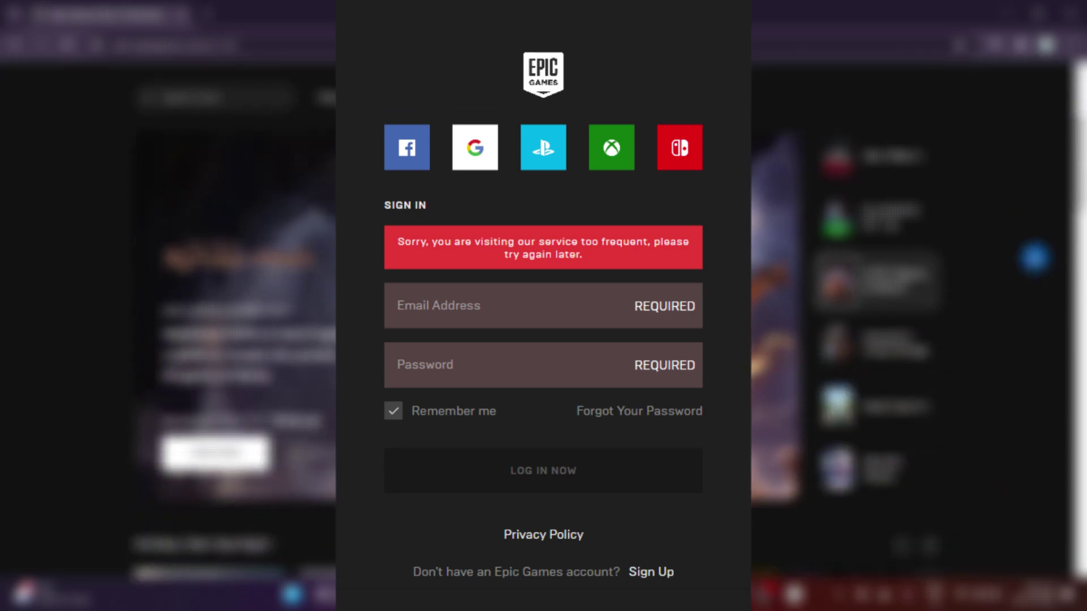
pyautogui.scroll(-3, 900, 247)
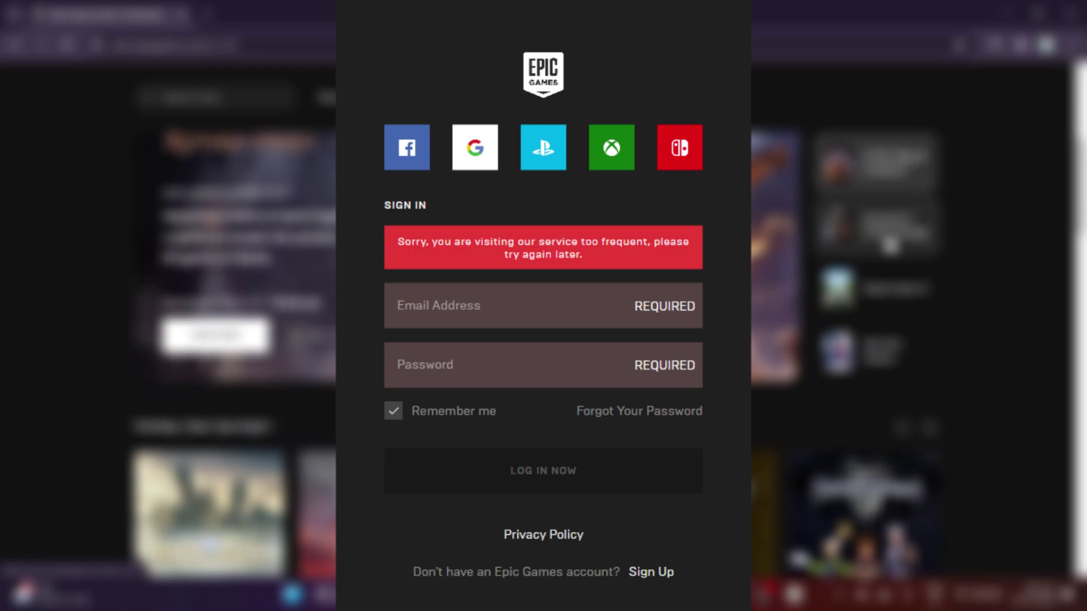
pyautogui.scroll(-3, 900, 247)
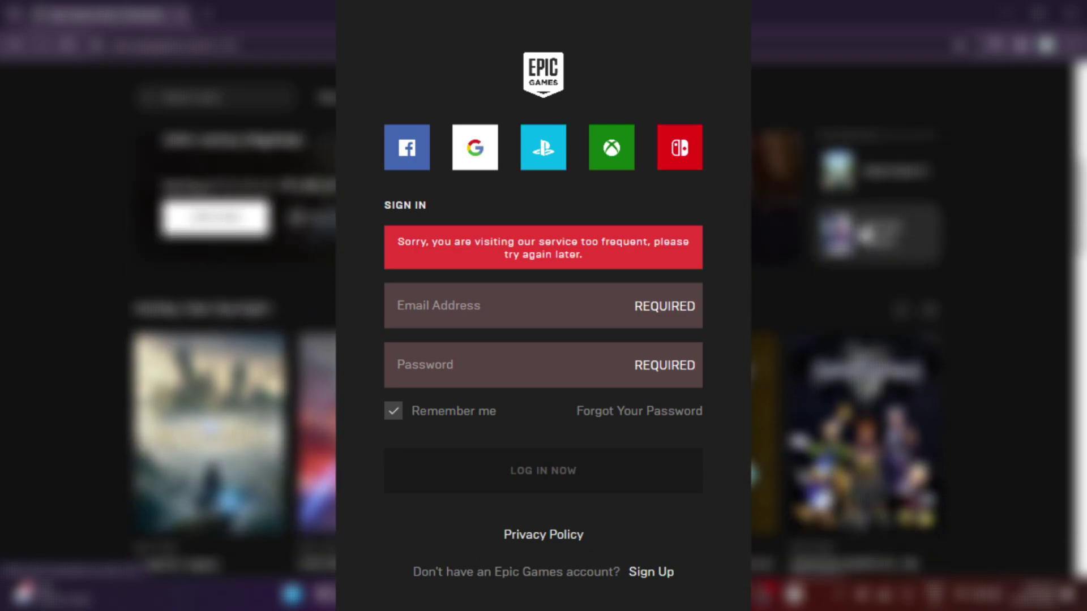
pyautogui.scroll(-3, 857, 229)
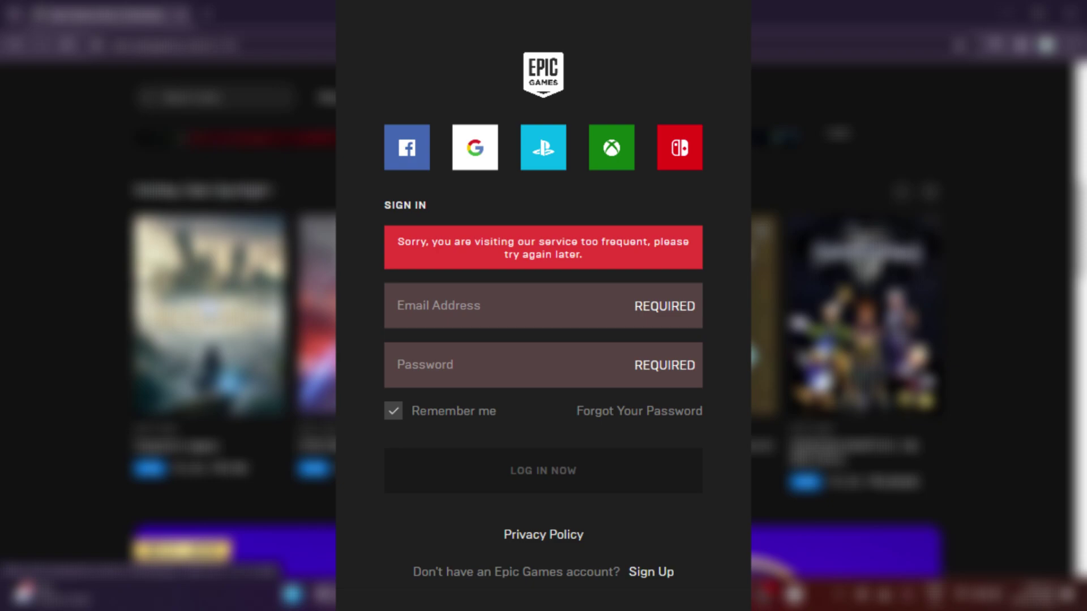
pyautogui.scroll(-4, 858, 230)
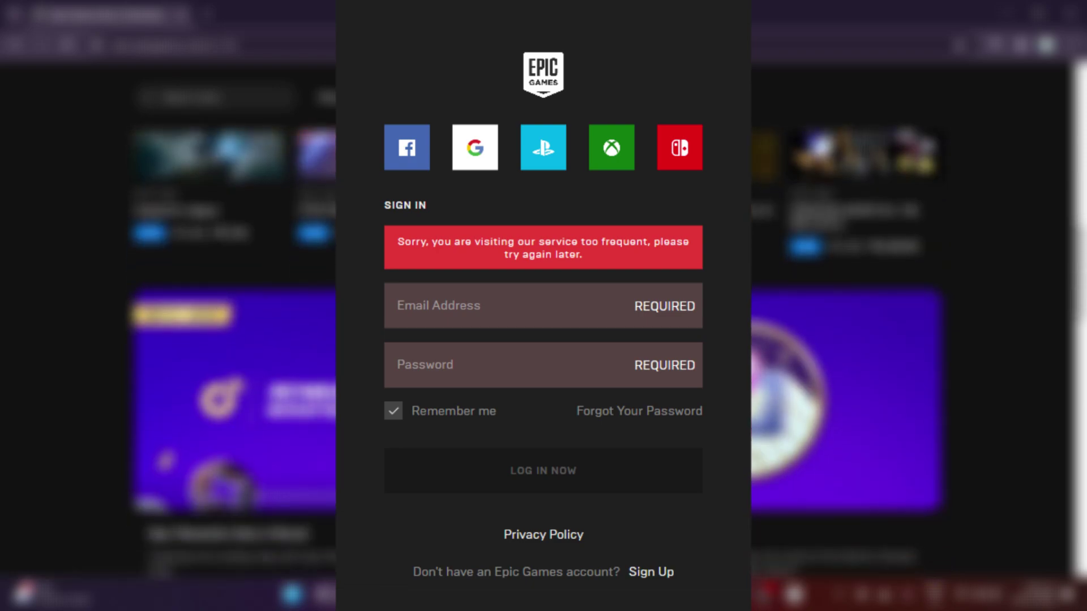
pyautogui.scroll(-5, 857, 340)
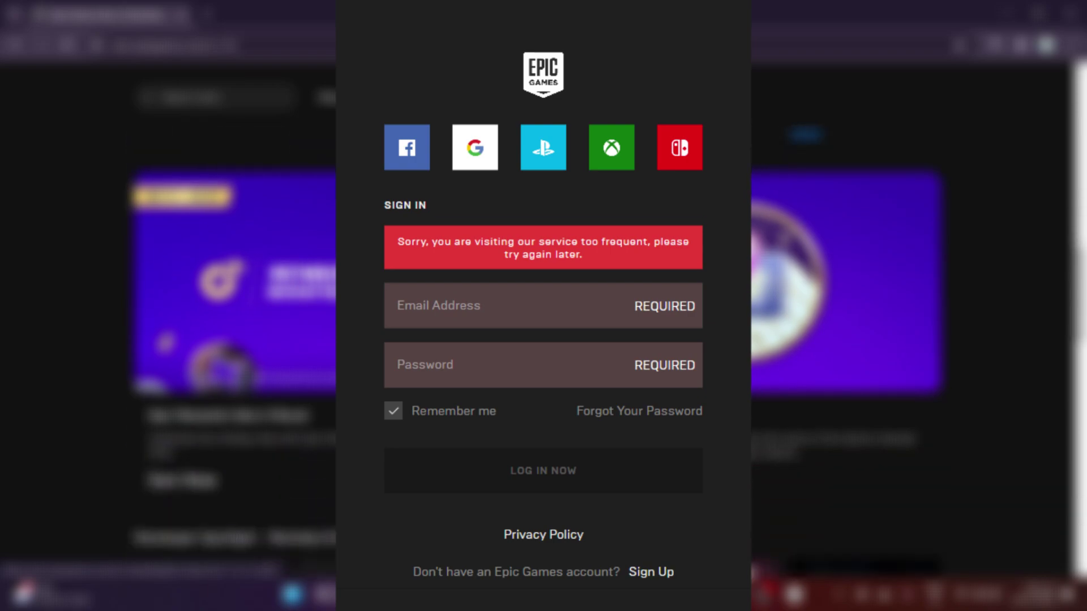
pyautogui.scroll(-5, 857, 340)
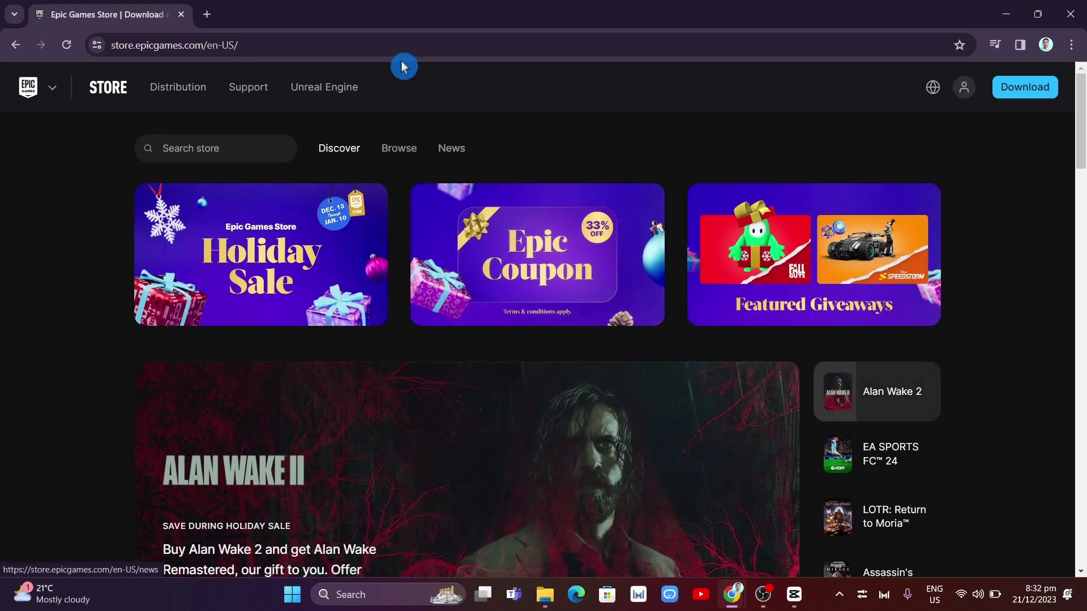
# Search the web for 'epic games', reopen the Epic Games Store result and close the duplicate tab.
pyautogui.click(211, 14)
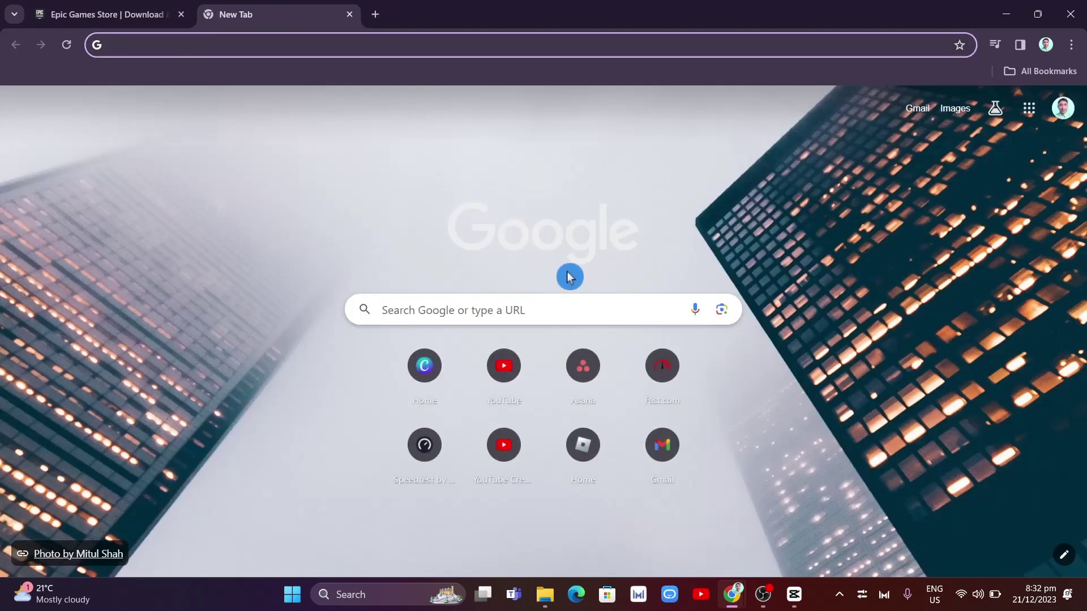
pyautogui.click(525, 307)
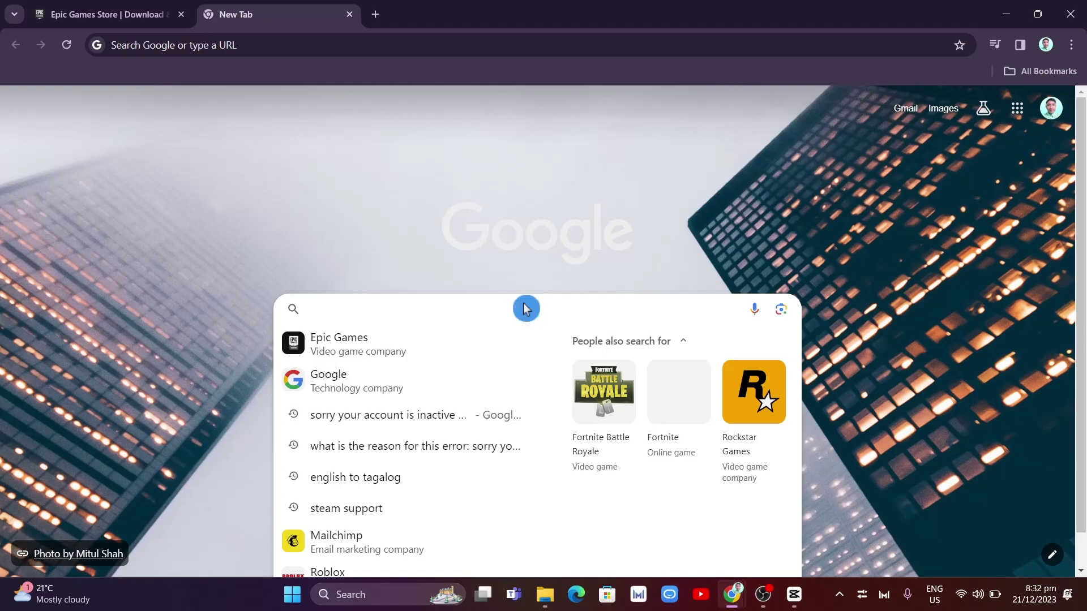
pyautogui.write('epic games')
pyautogui.click(489, 374)
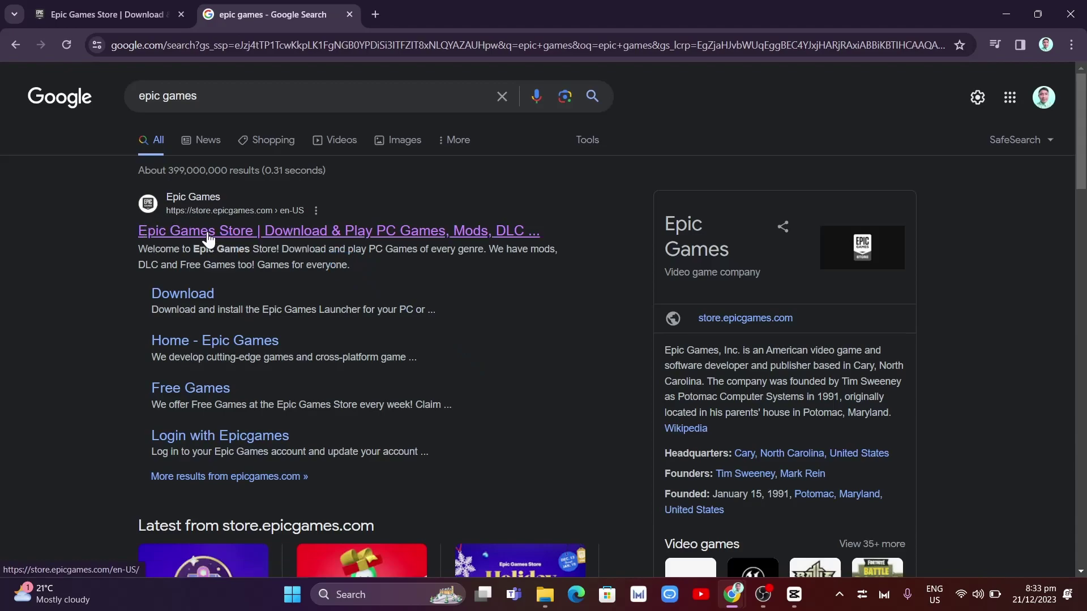
pyautogui.click(217, 231)
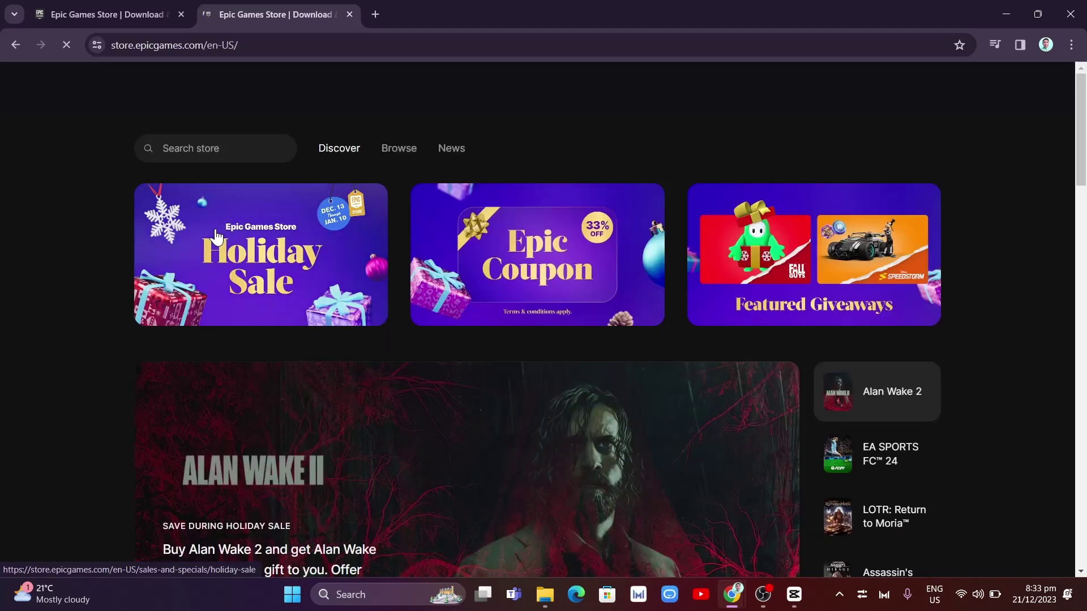
pyautogui.click(347, 21)
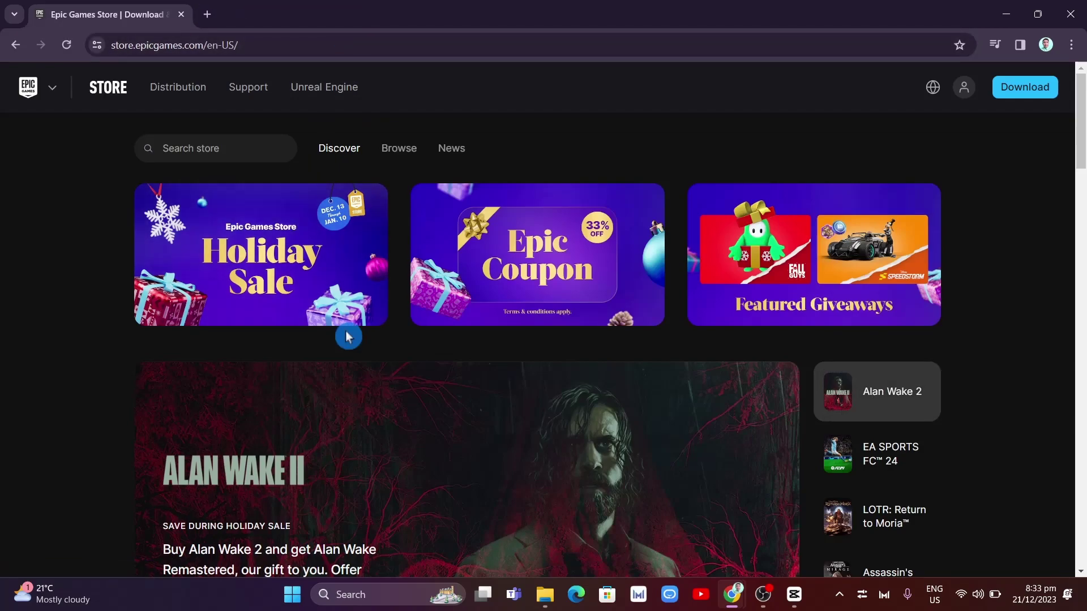
# Go to Support, enter the Epic Accounts help section and choose Contact Us.
pyautogui.click(250, 88)
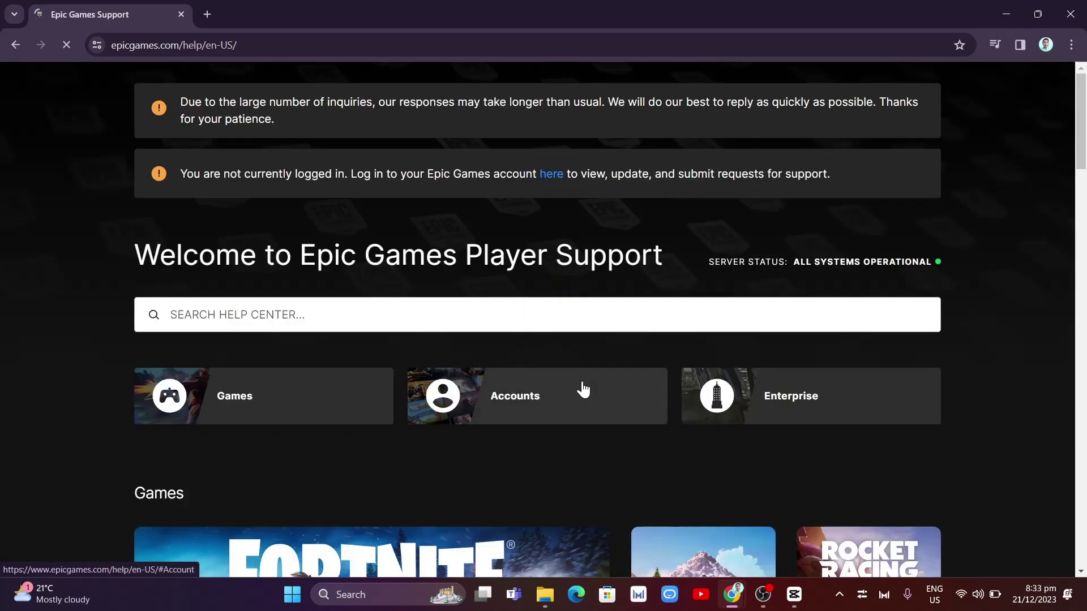
pyautogui.click(583, 389)
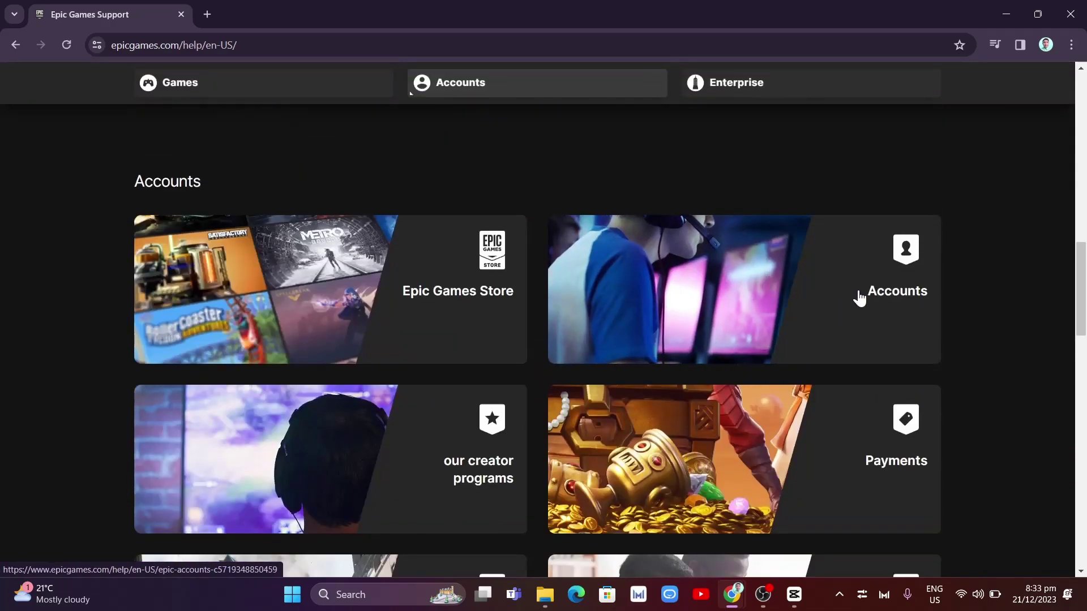
pyautogui.click(860, 297)
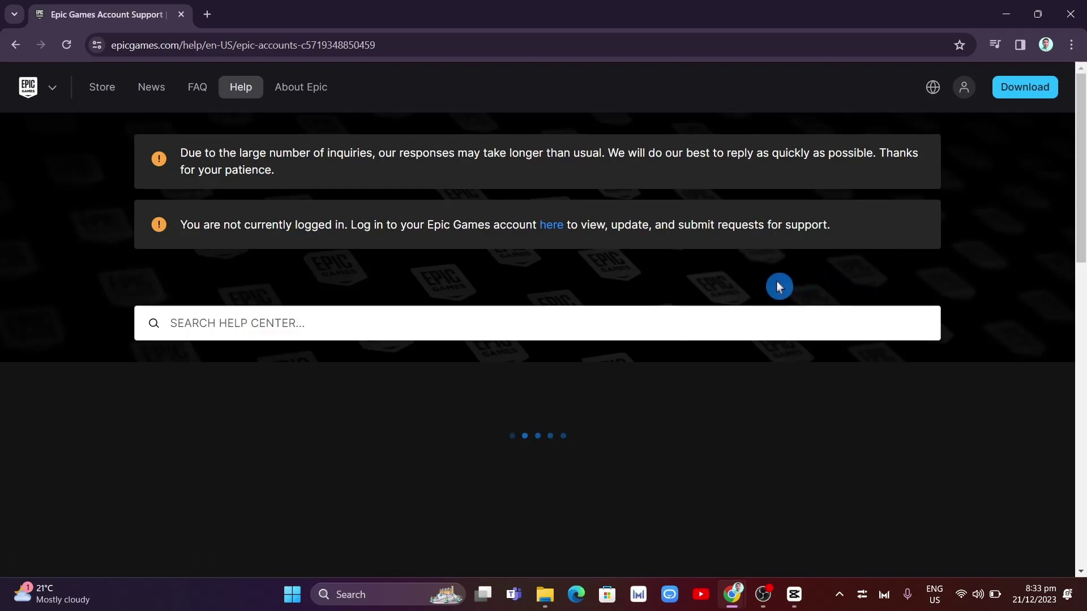
pyautogui.scroll(-3, 697, 303)
pyautogui.scroll(-3, 696, 303)
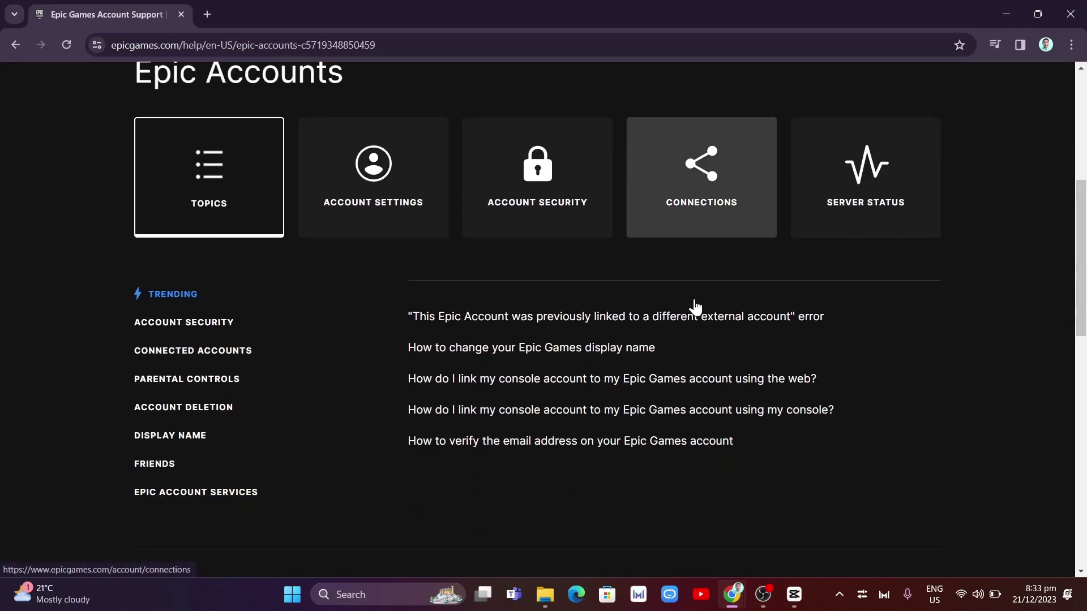
pyautogui.scroll(-3, 696, 302)
pyautogui.scroll(-3, 557, 272)
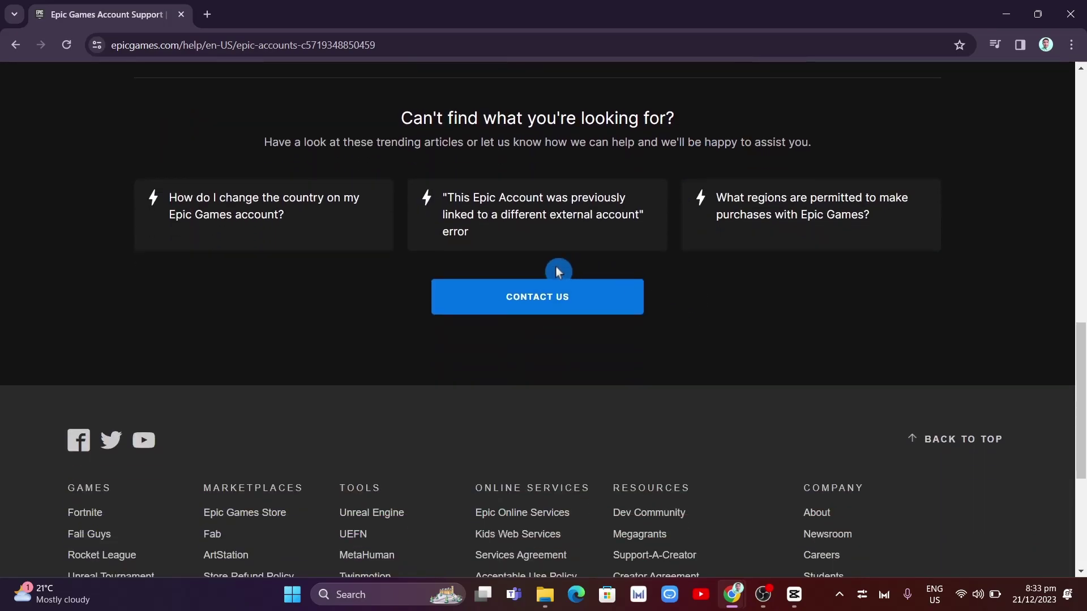
pyautogui.click(537, 304)
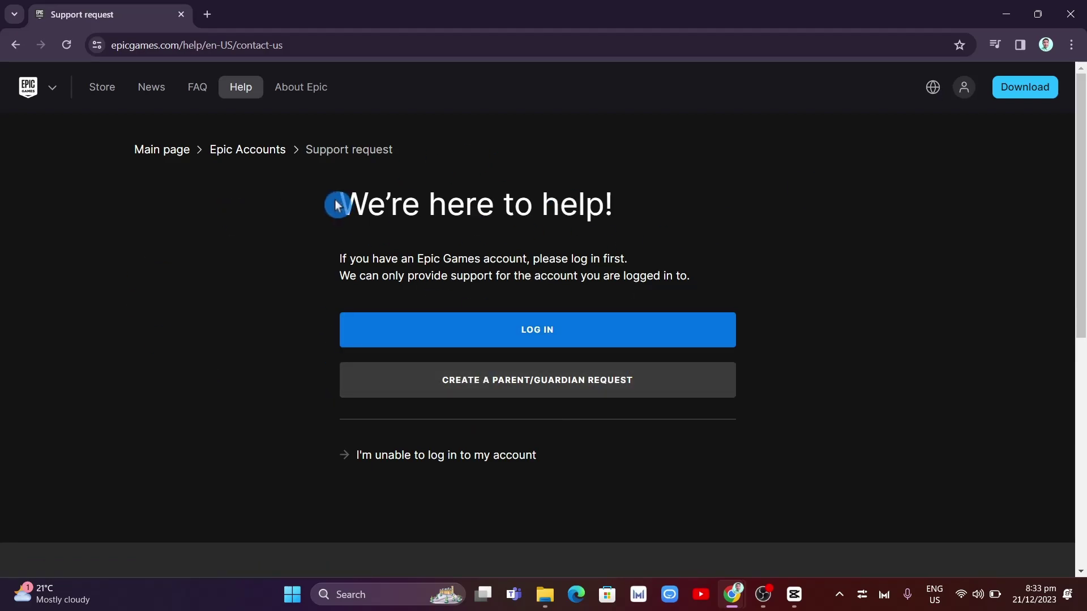
# Choose 'I'm unable to log in to my account' and expand 'I don't know my password.'.
pyautogui.moveTo(337, 204); pyautogui.dragTo(671, 217)
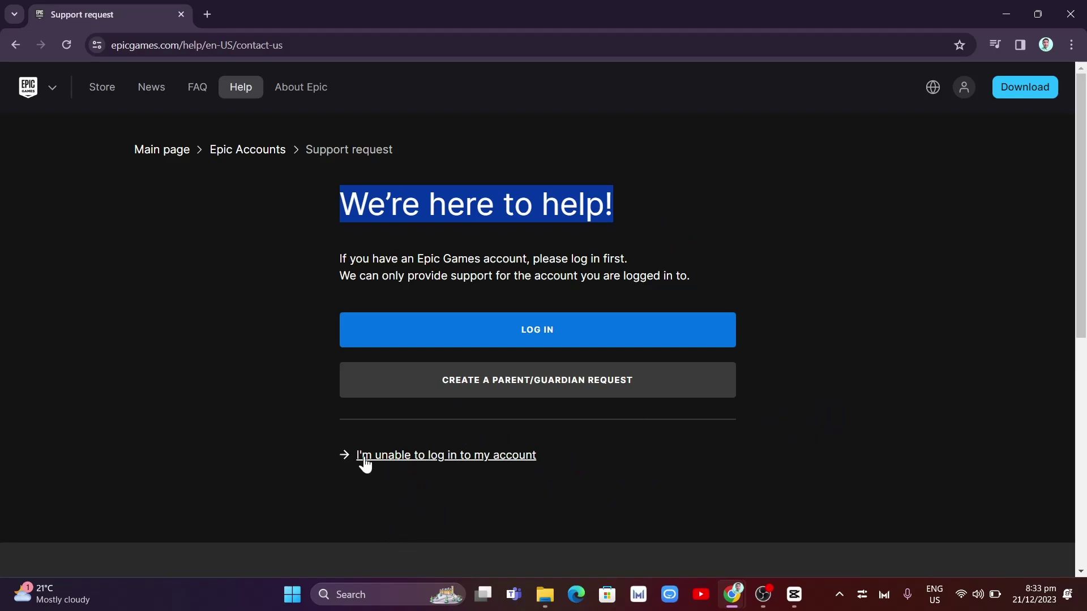
pyautogui.click(476, 459)
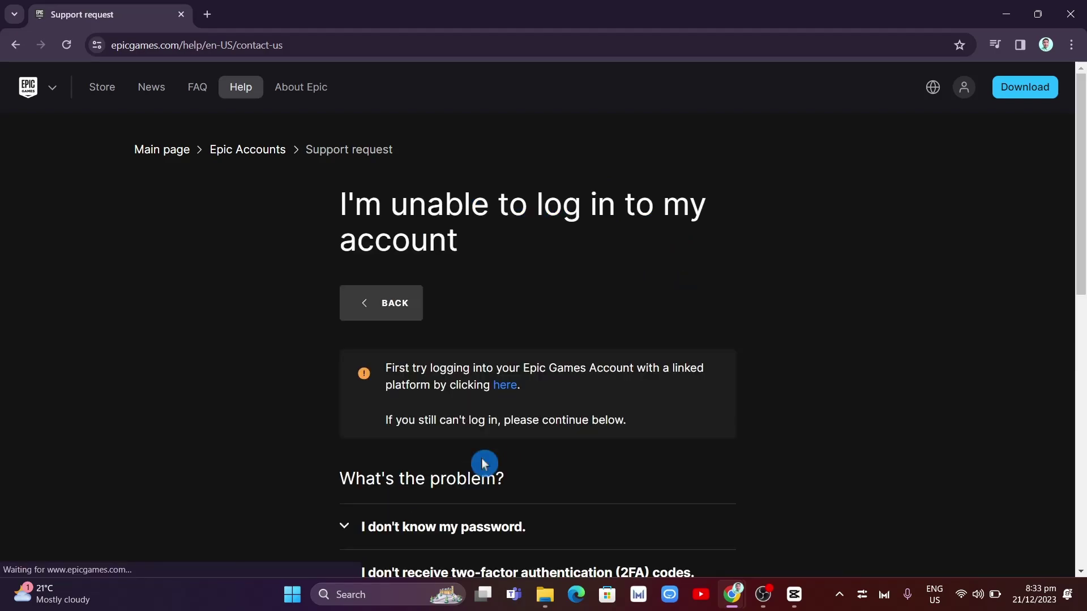
pyautogui.scroll(-3, 526, 408)
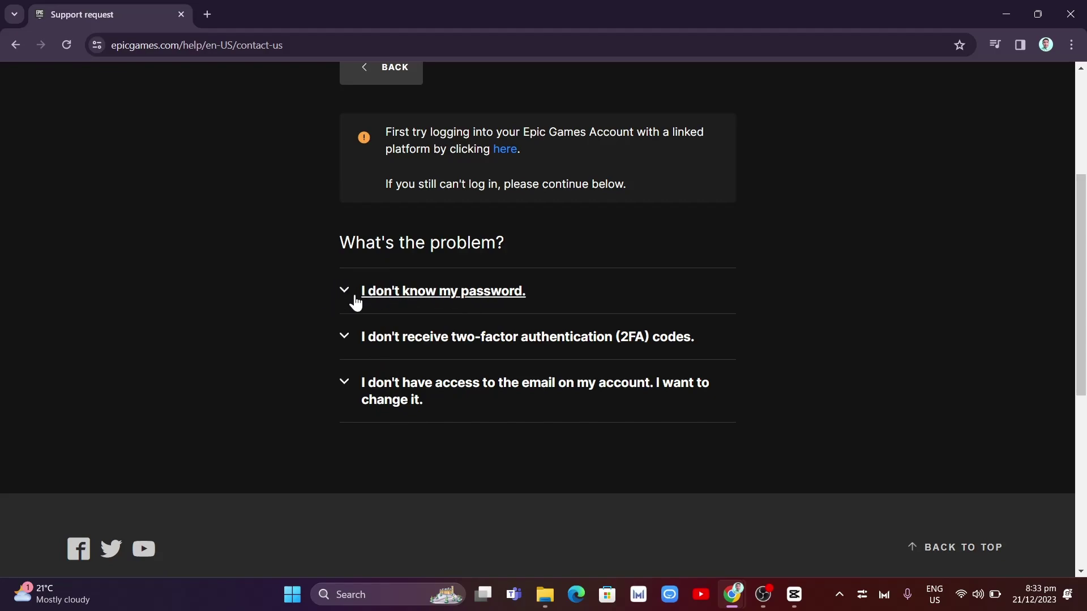
pyautogui.click(404, 302)
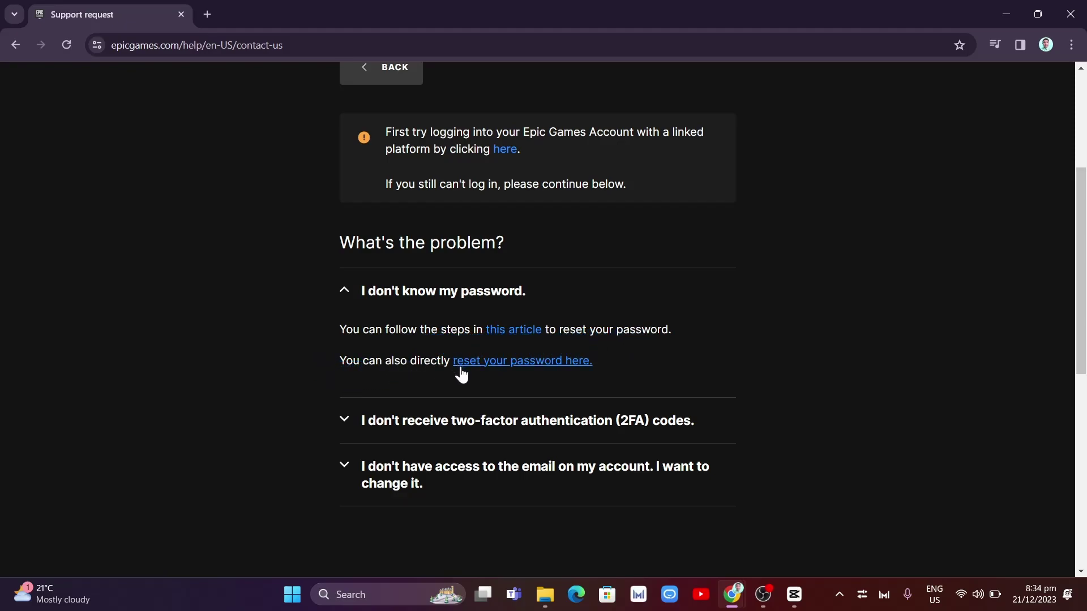
pyautogui.click(520, 331)
pyautogui.scroll(-3, 643, 465)
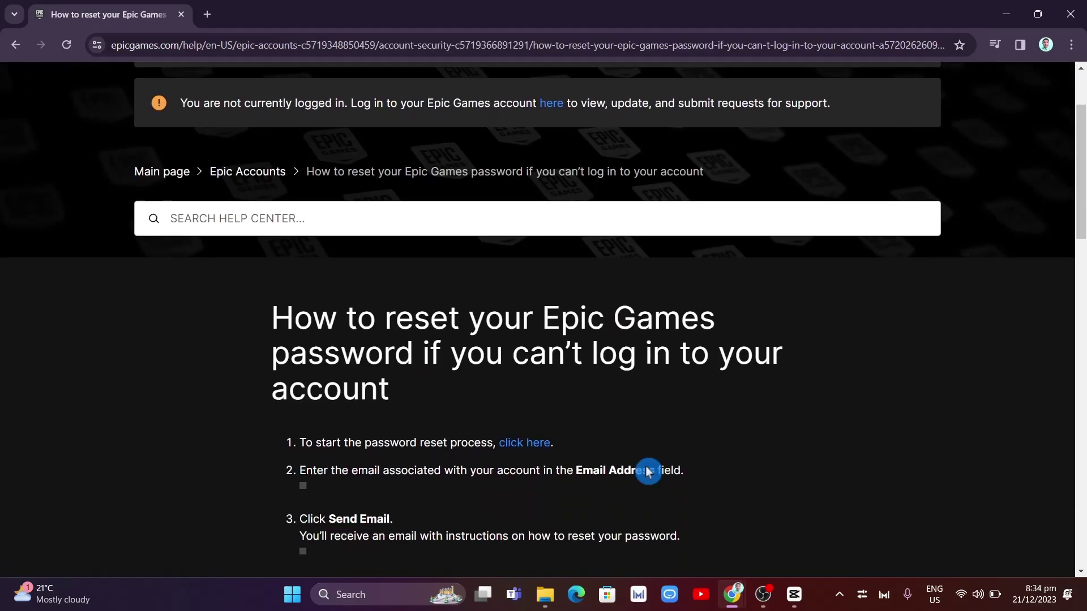
pyautogui.scroll(-3, 643, 465)
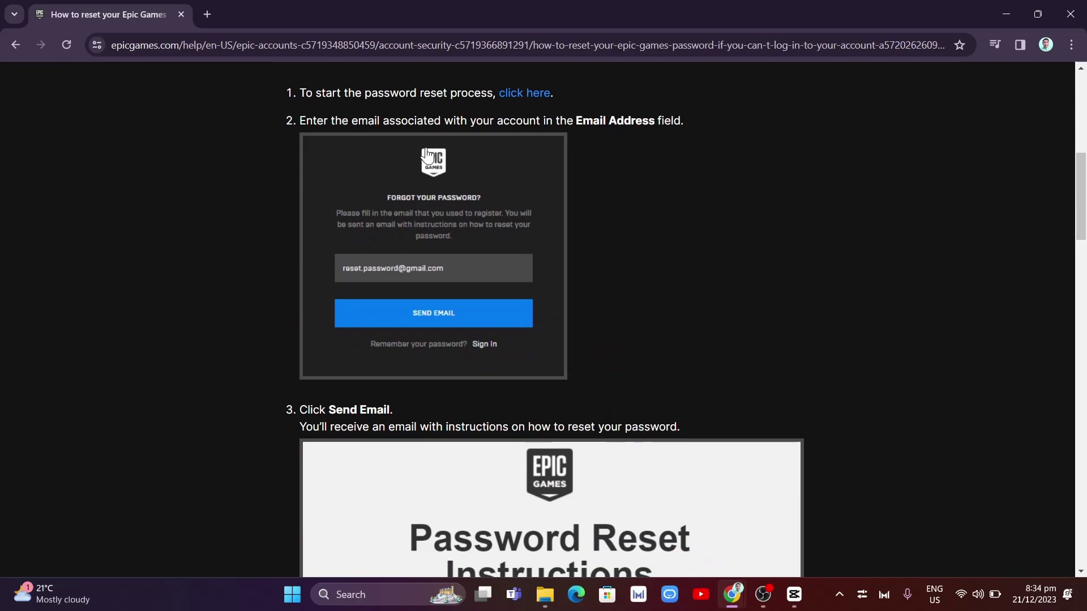
pyautogui.scroll(2, 620, 277)
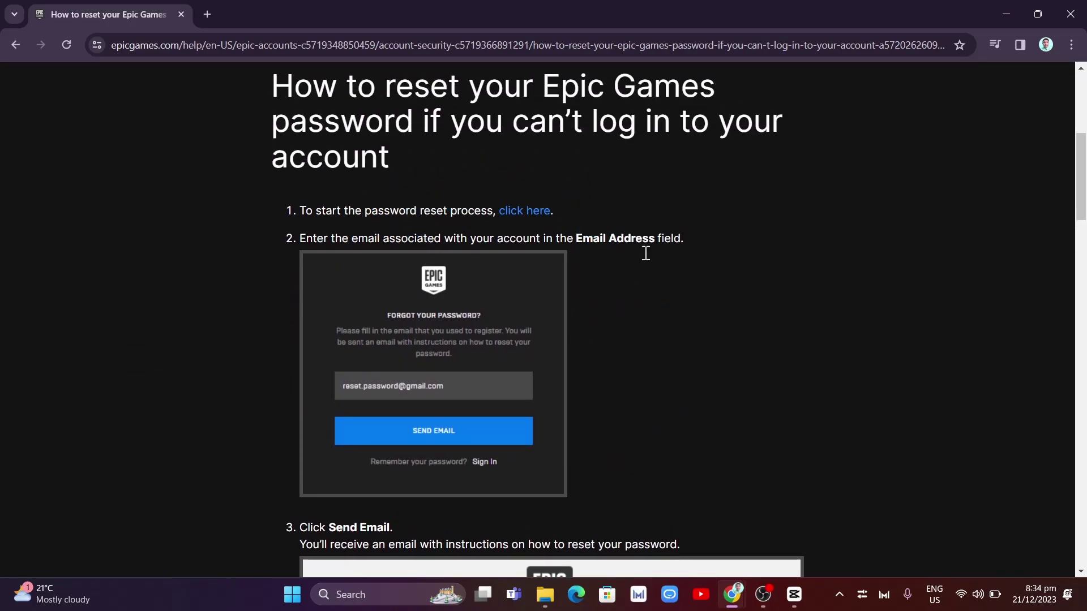
pyautogui.scroll(-5, 632, 384)
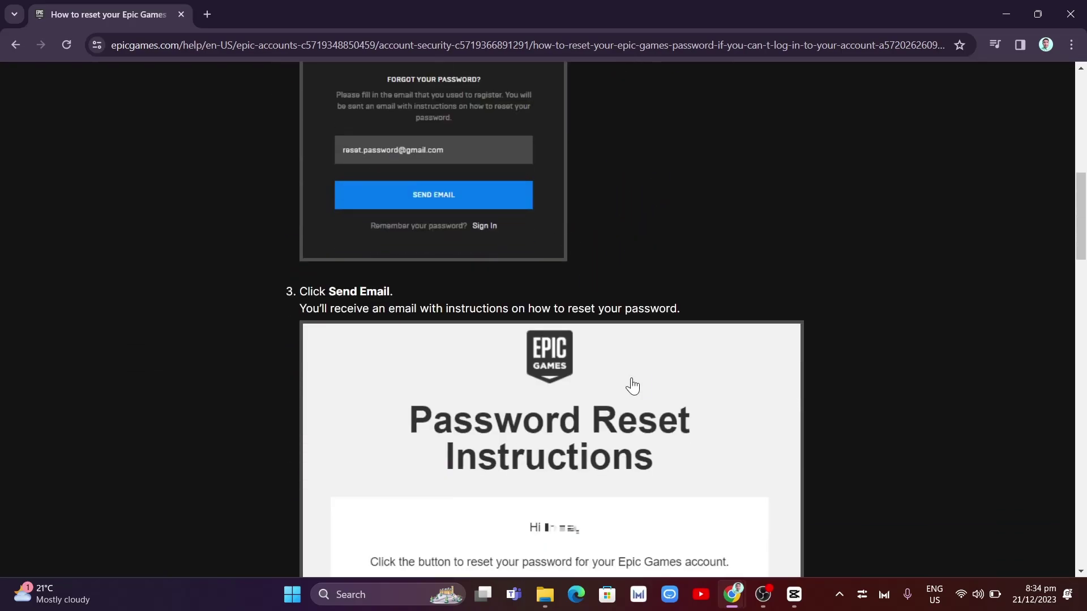
pyautogui.scroll(-5, 633, 383)
pyautogui.scroll(-5, 632, 383)
pyautogui.scroll(-5, 629, 386)
pyautogui.scroll(5, 625, 384)
pyautogui.scroll(5, 626, 383)
pyautogui.scroll(5, 626, 383)
pyautogui.scroll(-3, 617, 390)
pyautogui.scroll(-5, 617, 389)
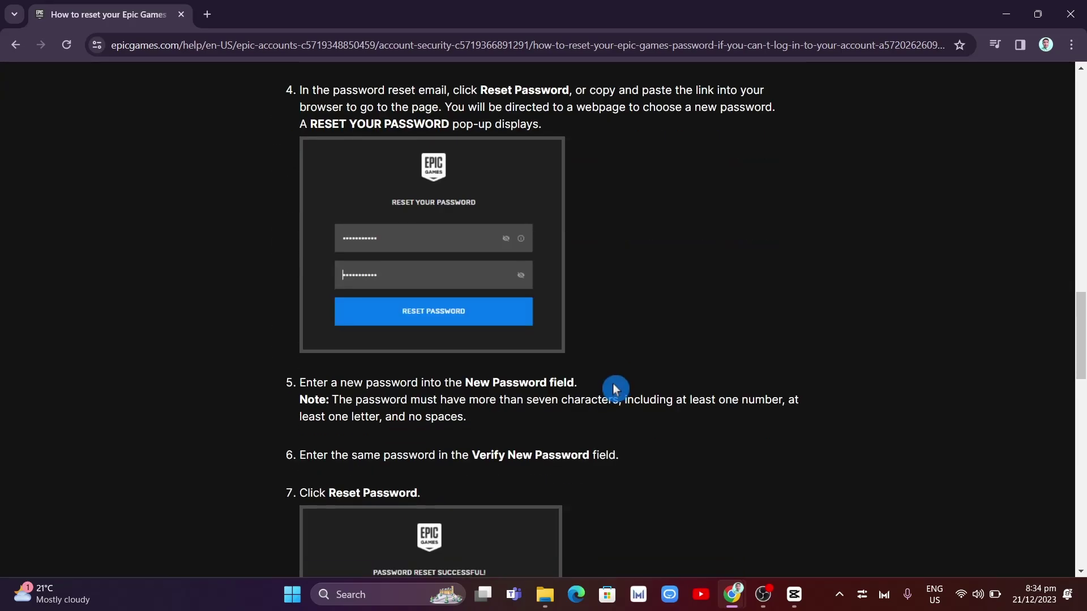
pyautogui.scroll(-5, 618, 390)
pyautogui.scroll(-2, 616, 390)
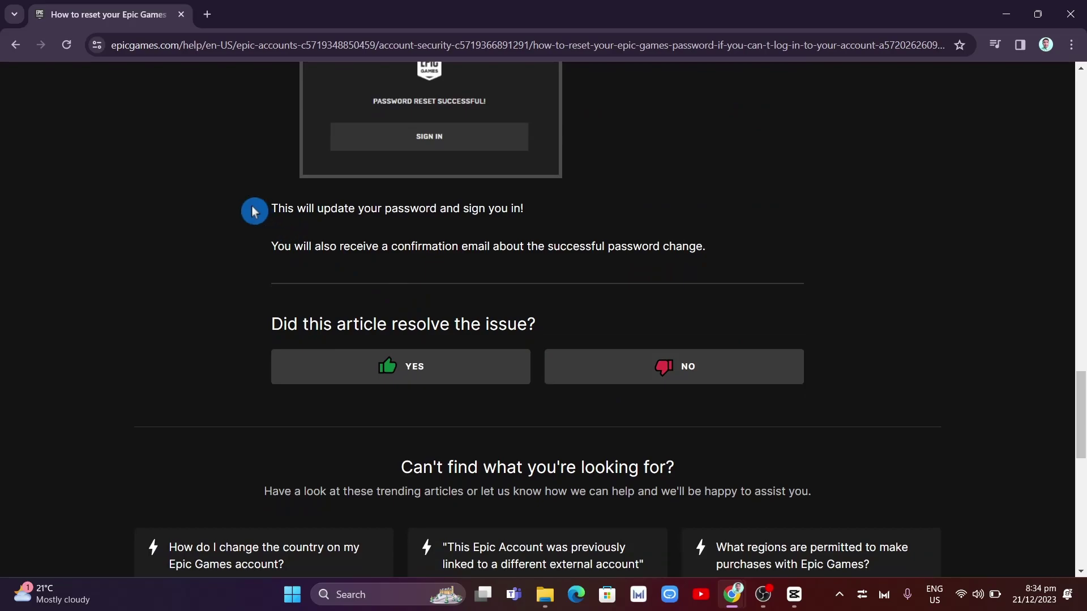
pyautogui.moveTo(268, 208)
pyautogui.mouseDown()
pyautogui.moveTo(302, 238)
pyautogui.moveTo(694, 248)
pyautogui.mouseUp()
pyautogui.click(302, 239)
pyautogui.scroll(6, 722, 326)
pyautogui.scroll(6, 721, 327)
pyautogui.scroll(5, 510, 297)
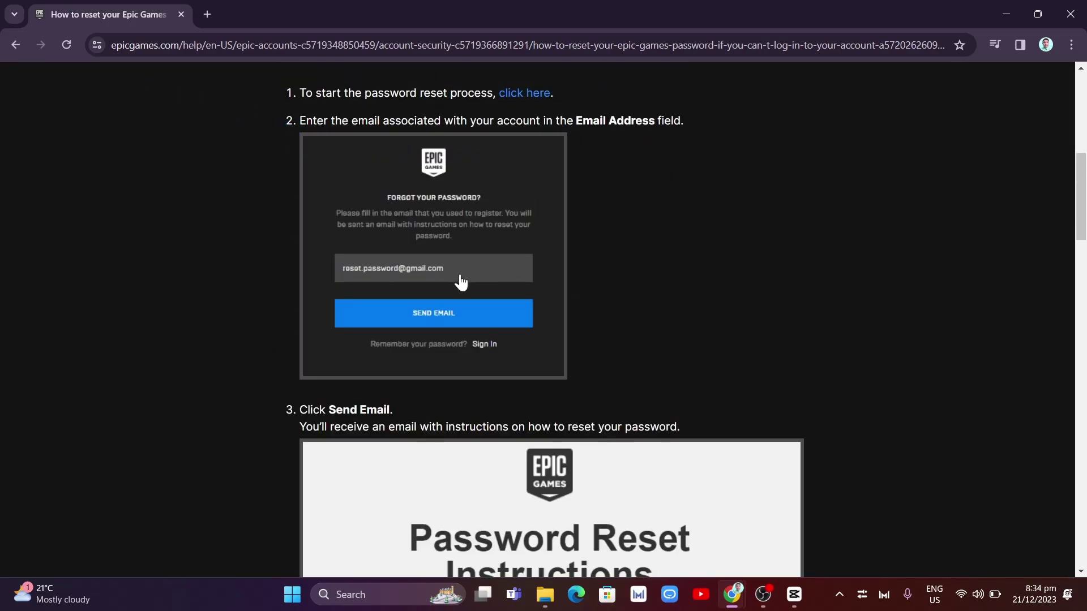
pyautogui.scroll(6, 459, 281)
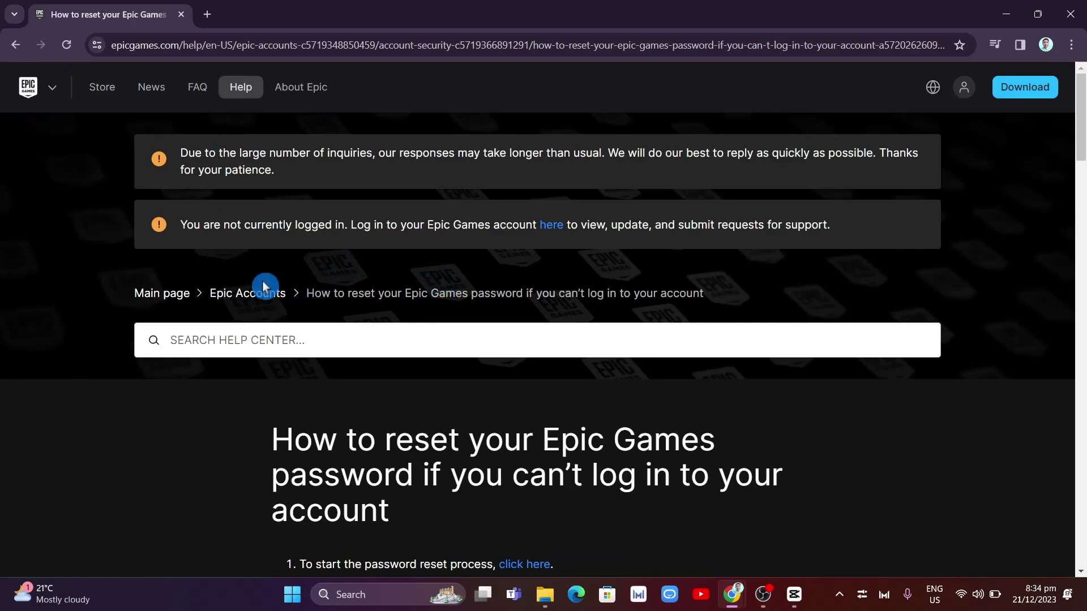
# Return via Epic Accounts to Contact Us, choose unable to log in and expand the missing 2FA codes answer.
pyautogui.click(247, 293)
pyautogui.scroll(-5, 518, 345)
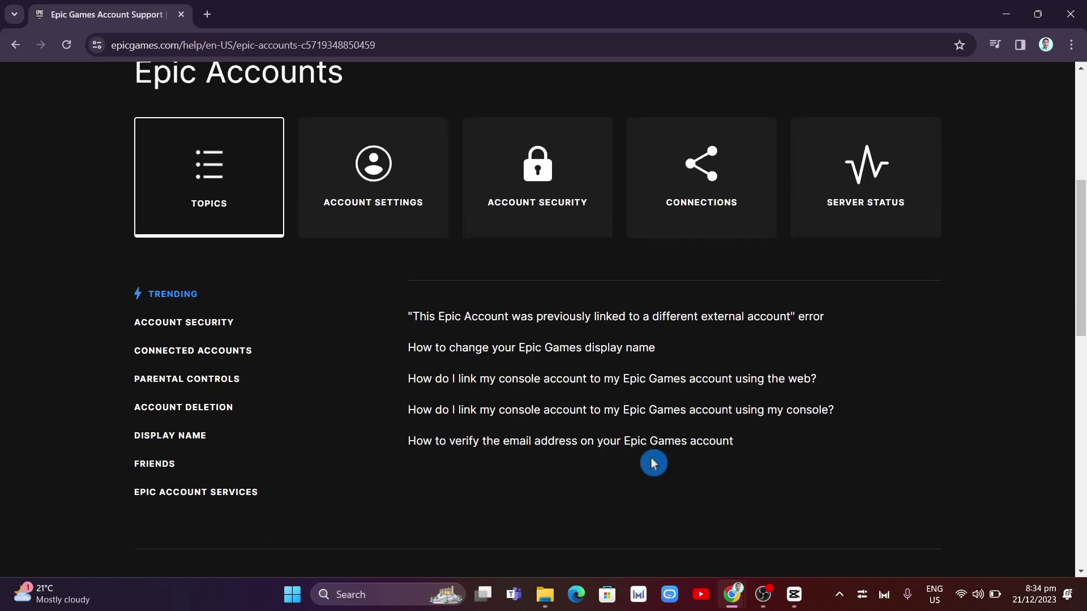
pyautogui.scroll(-3, 645, 441)
pyautogui.scroll(-2, 646, 441)
pyautogui.click(536, 531)
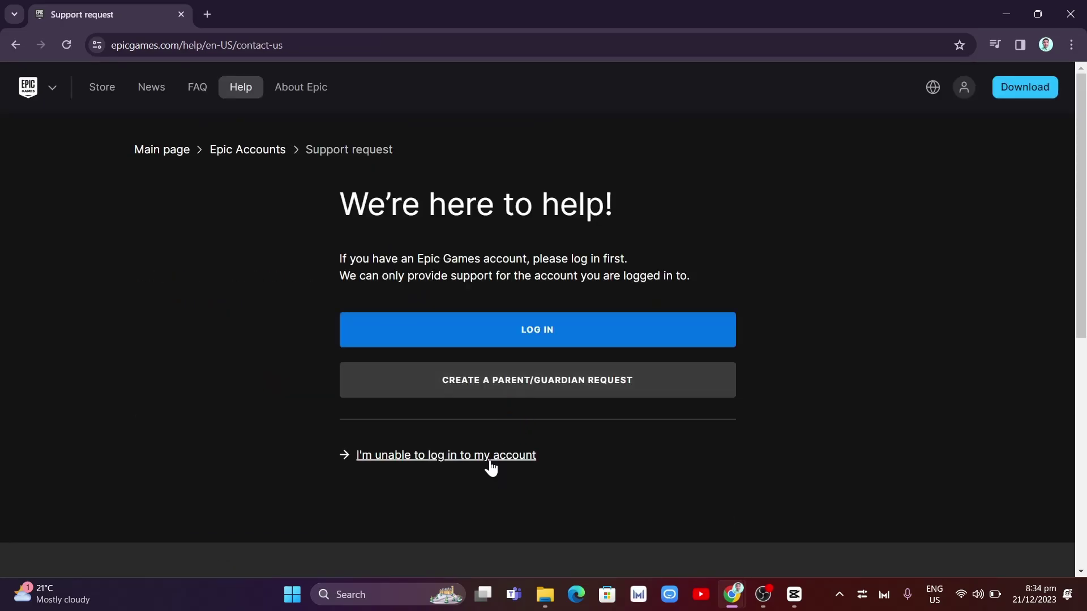
pyautogui.click(490, 458)
pyautogui.scroll(-3, 490, 458)
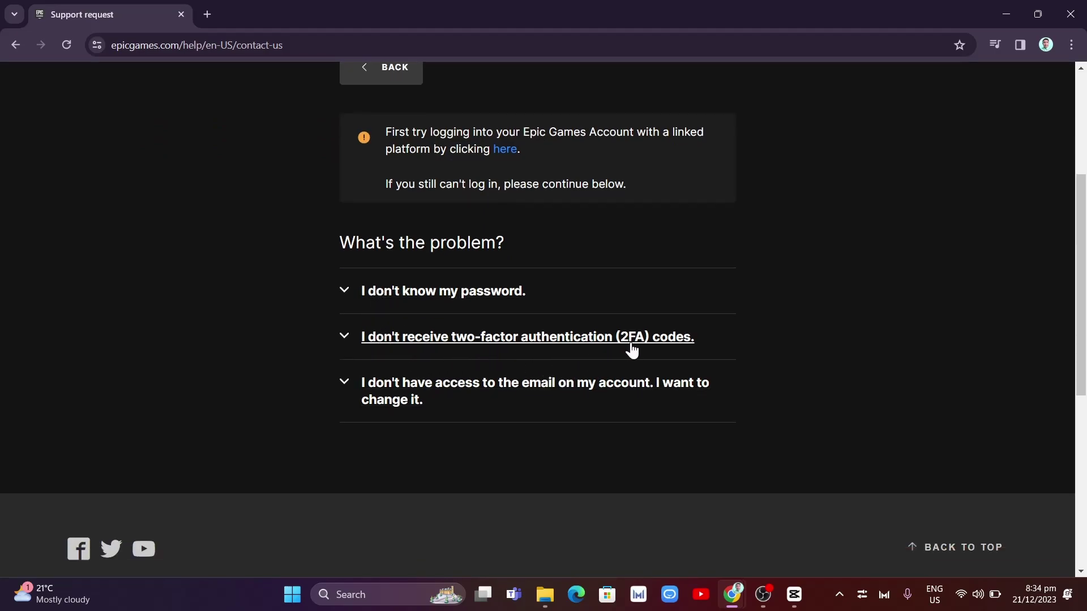
pyautogui.click(378, 339)
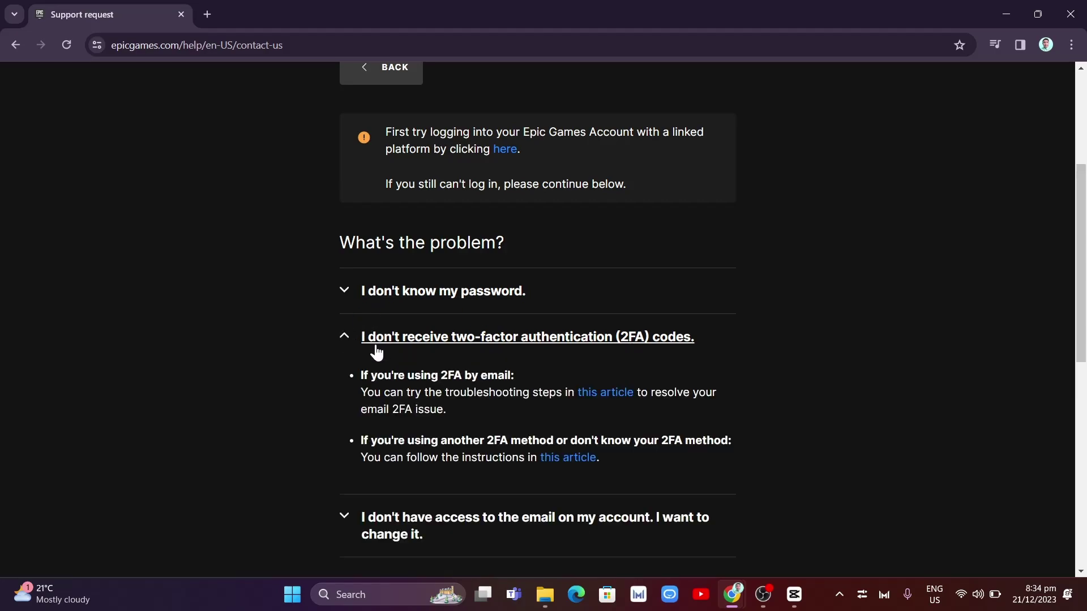
pyautogui.scroll(-2, 433, 416)
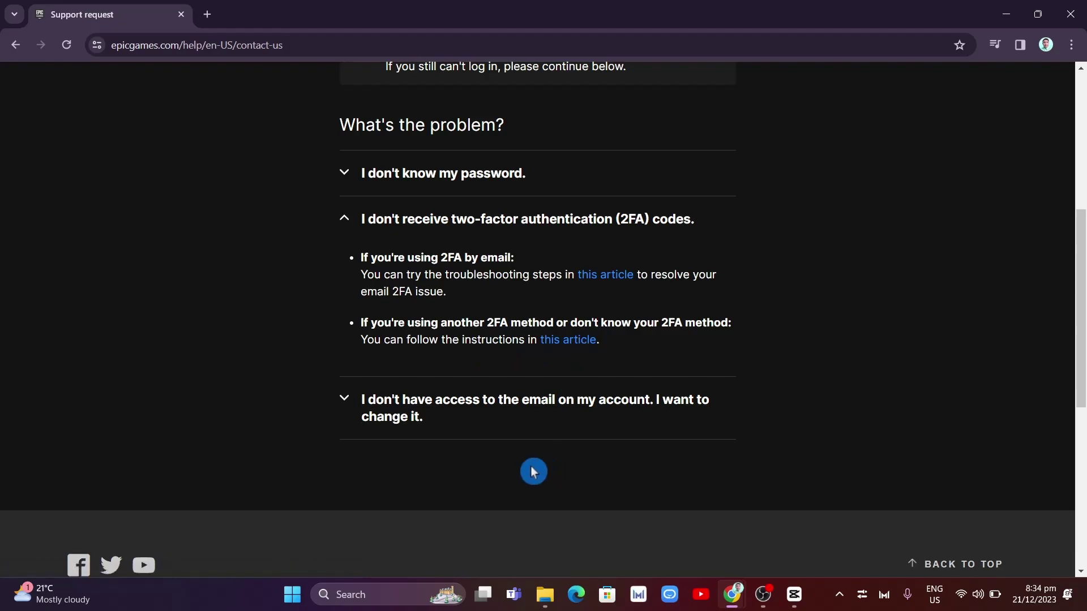
# Collapse the 2FA codes answer and expand 'I don't have access to the email on my account.'.
pyautogui.click(343, 219)
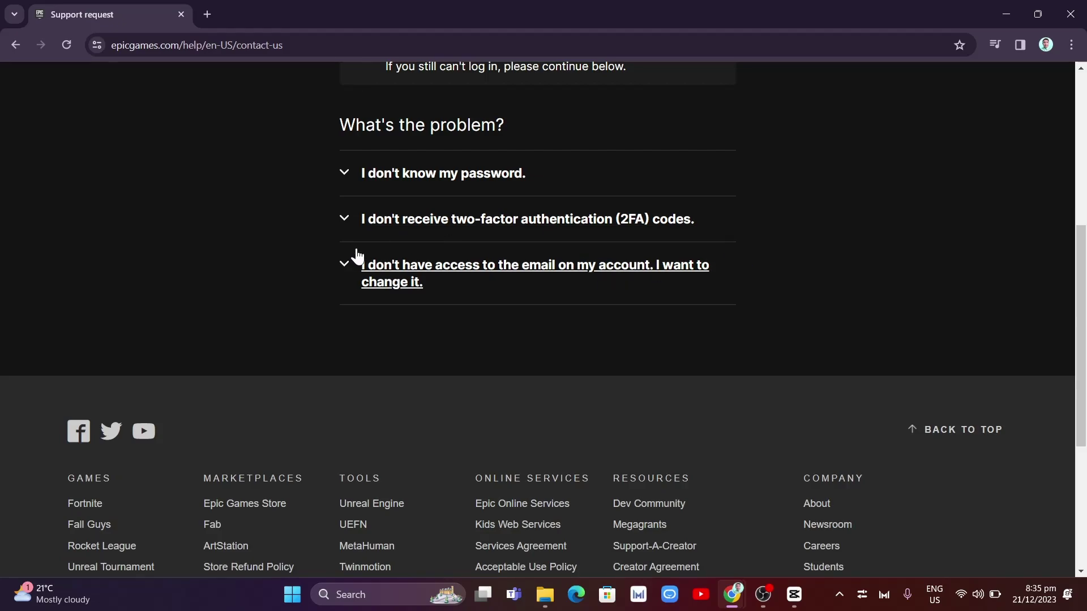
pyautogui.click(382, 273)
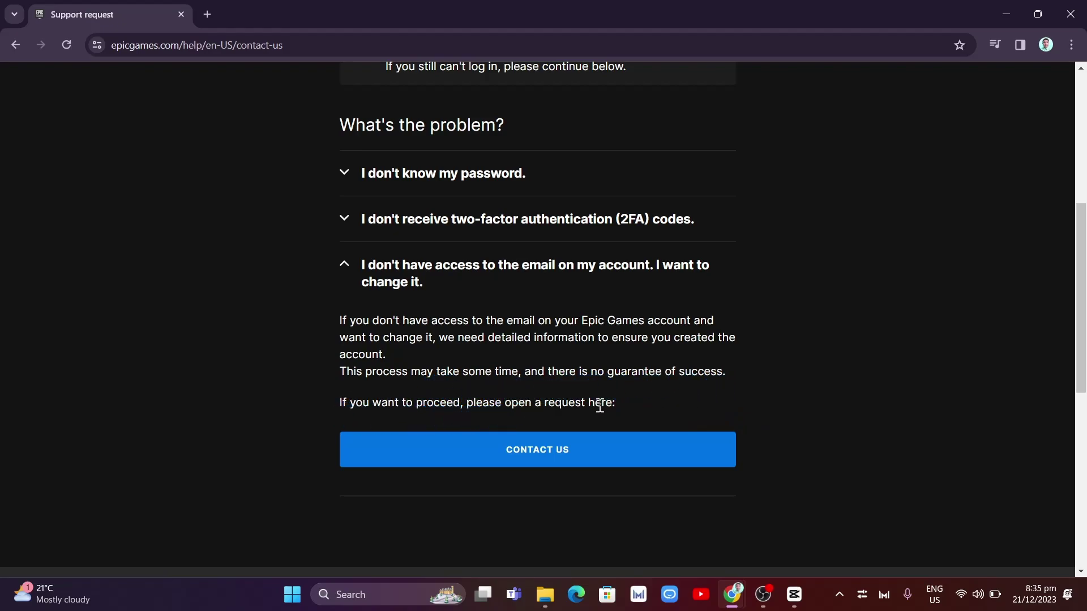
# Start the Email Change request from the CONTACT US button under the email access section.
pyautogui.click(541, 450)
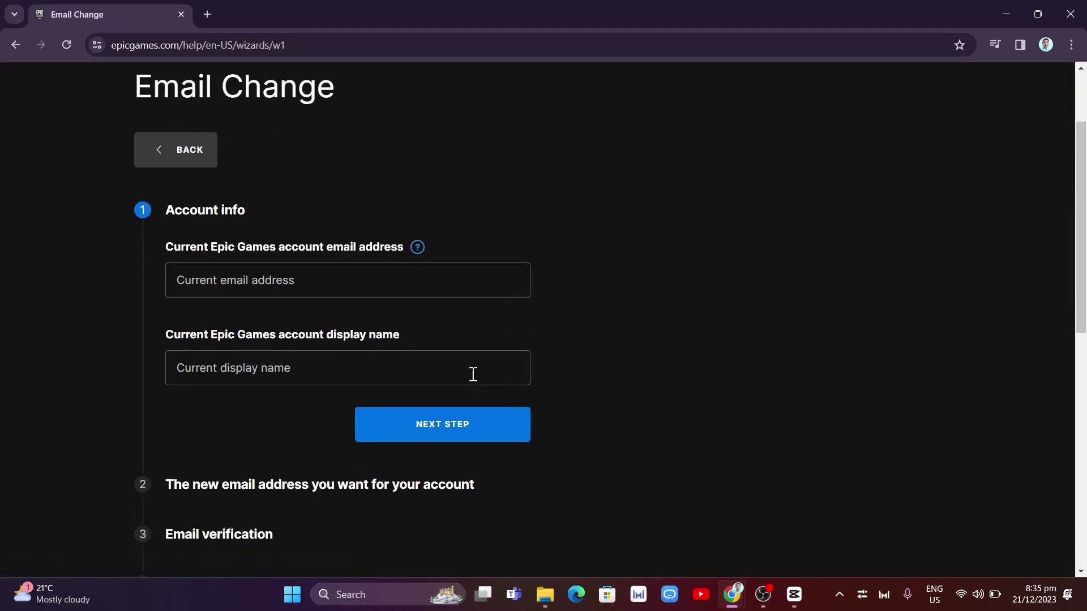
# Fill the current account email from autofill and begin entering the current display name.
pyautogui.click(311, 280)
pyautogui.click(304, 318)
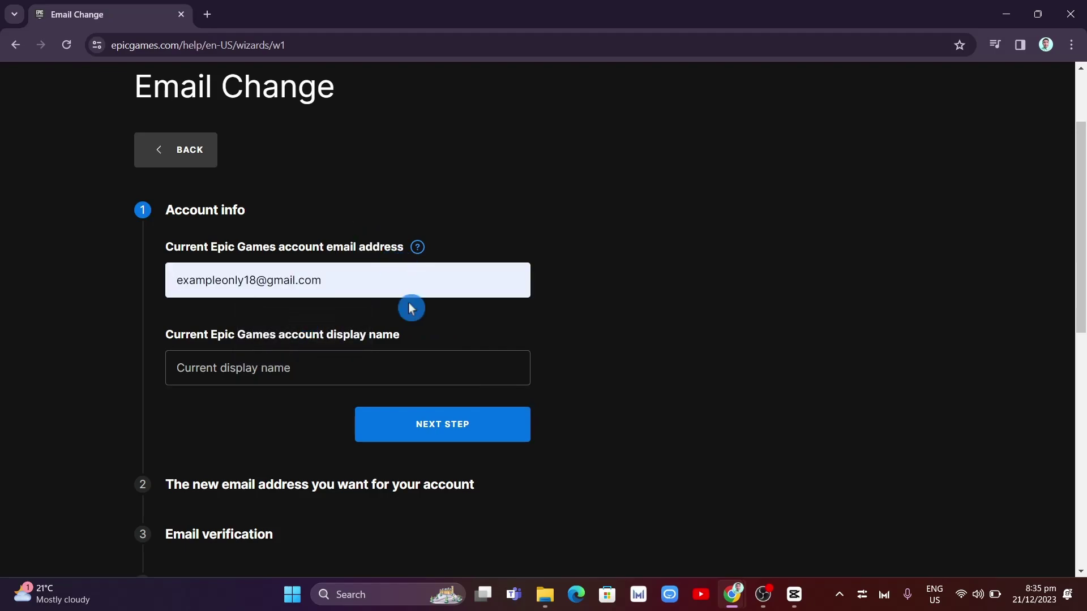
pyautogui.click(253, 369)
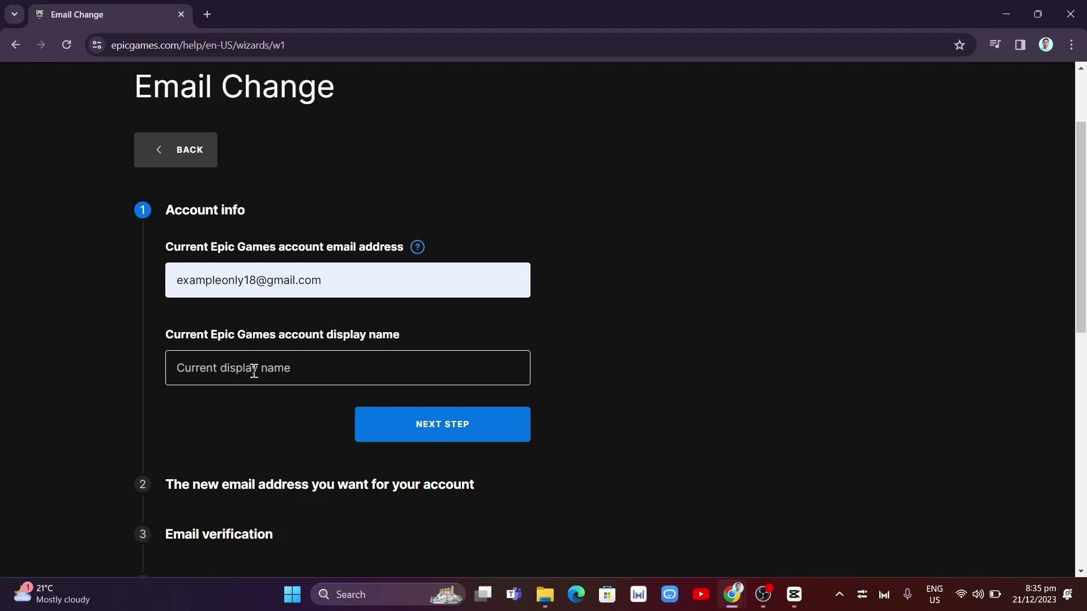
pyautogui.write('ex')
pyautogui.write('ampleon')
pyautogui.write('ly18')
pyautogui.scroll(-1, 271, 417)
# Advance the wizard, enter the new email address and send a verification code to it.
pyautogui.click(441, 311)
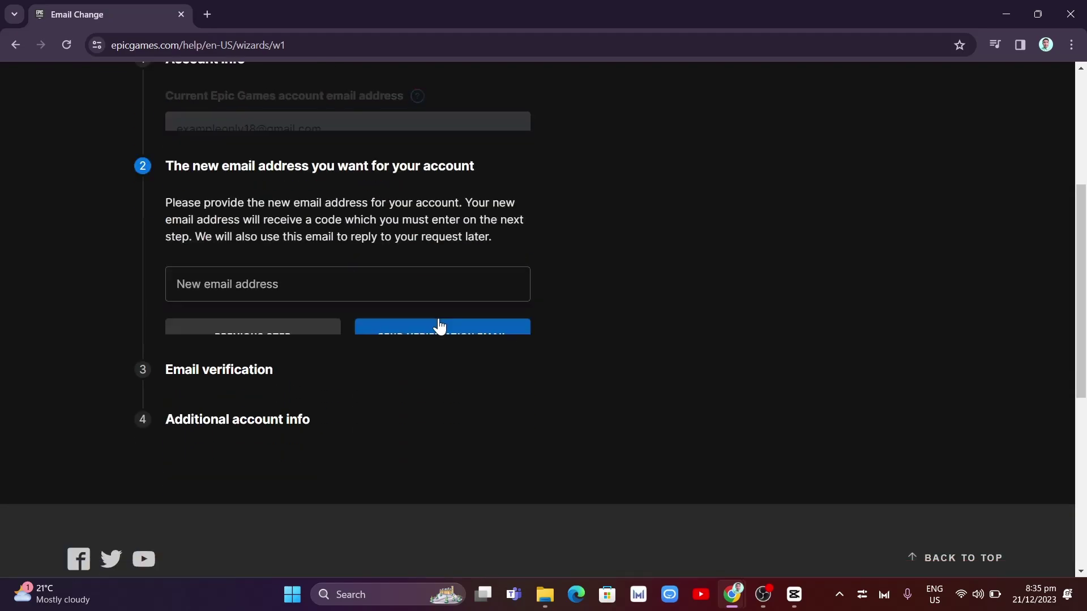
pyautogui.scroll(1, 440, 322)
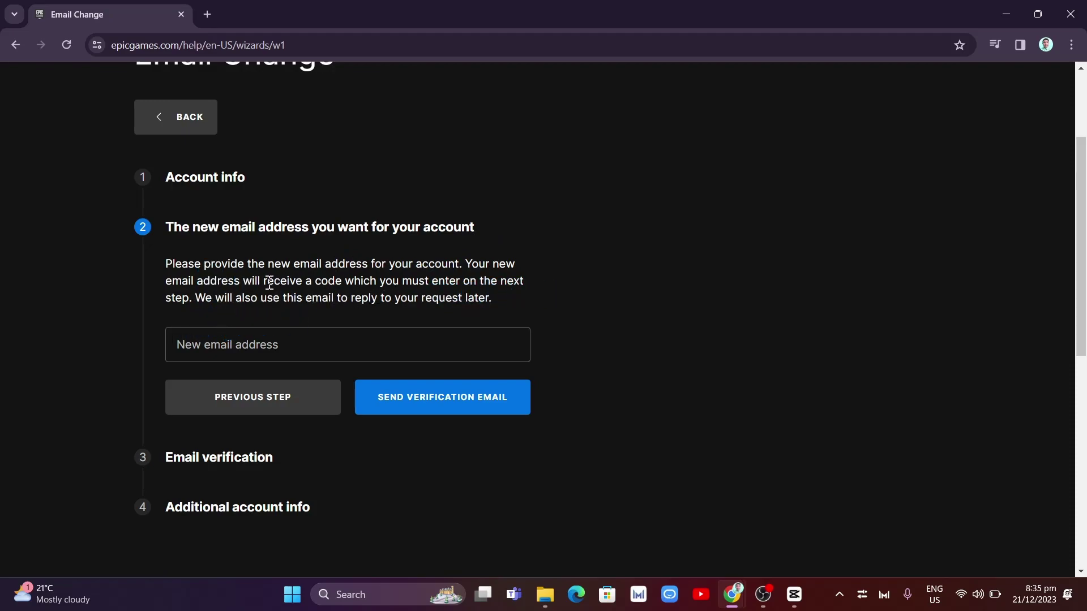
pyautogui.click(382, 344)
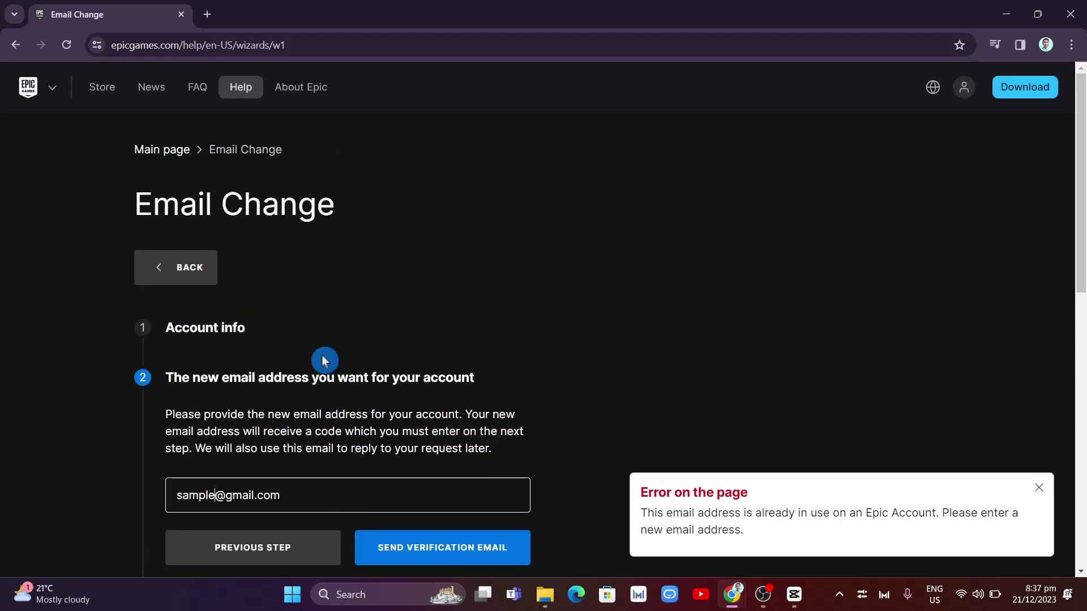
pyautogui.scroll(-3, 327, 364)
pyautogui.scroll(2, 327, 364)
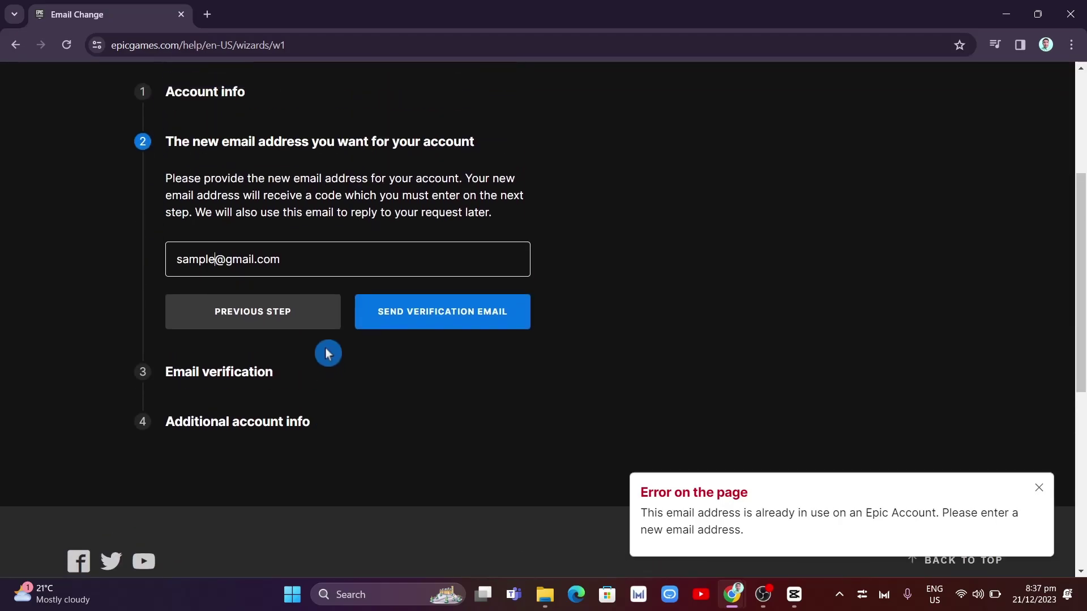
pyautogui.write('onl')
pyautogui.write('y')
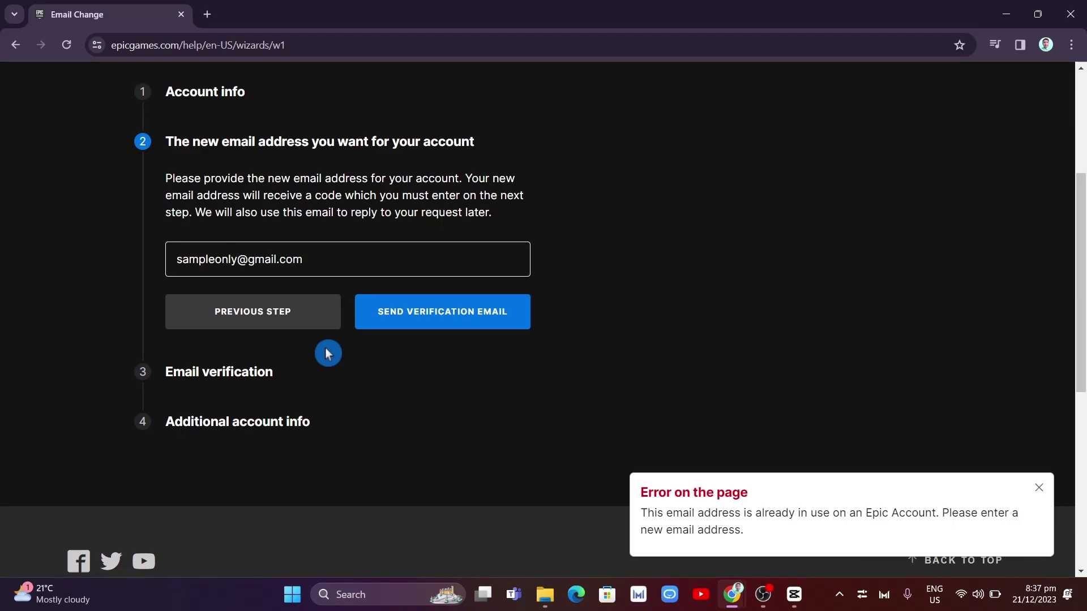
pyautogui.write('1243')
pyautogui.click(488, 331)
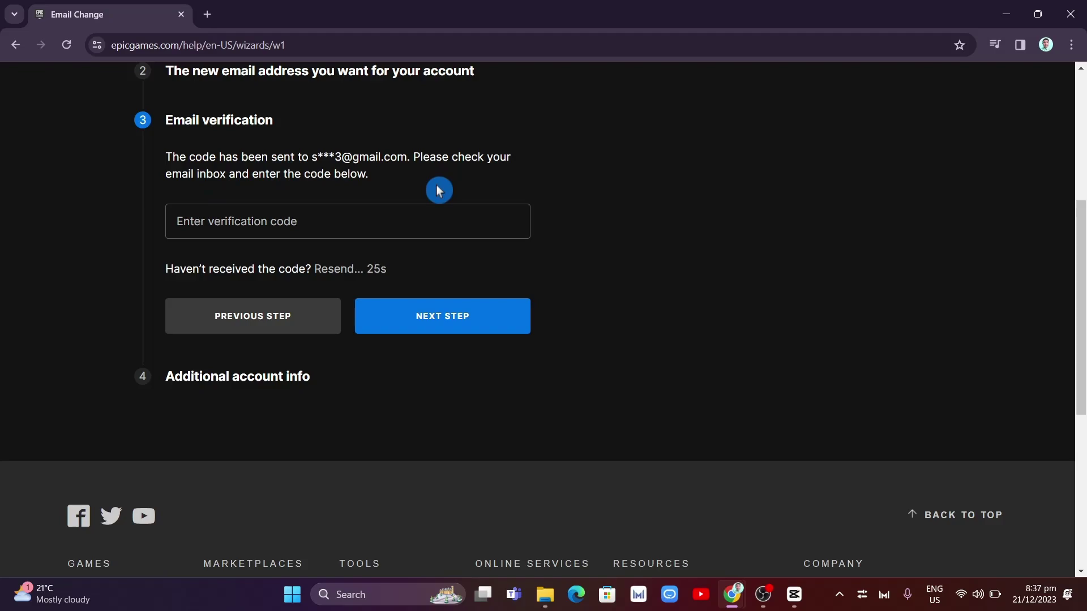
# Reach additional account info, fill the first email address from a suggestion, answer No to the same-email warning and start the first display name.
pyautogui.click(412, 314)
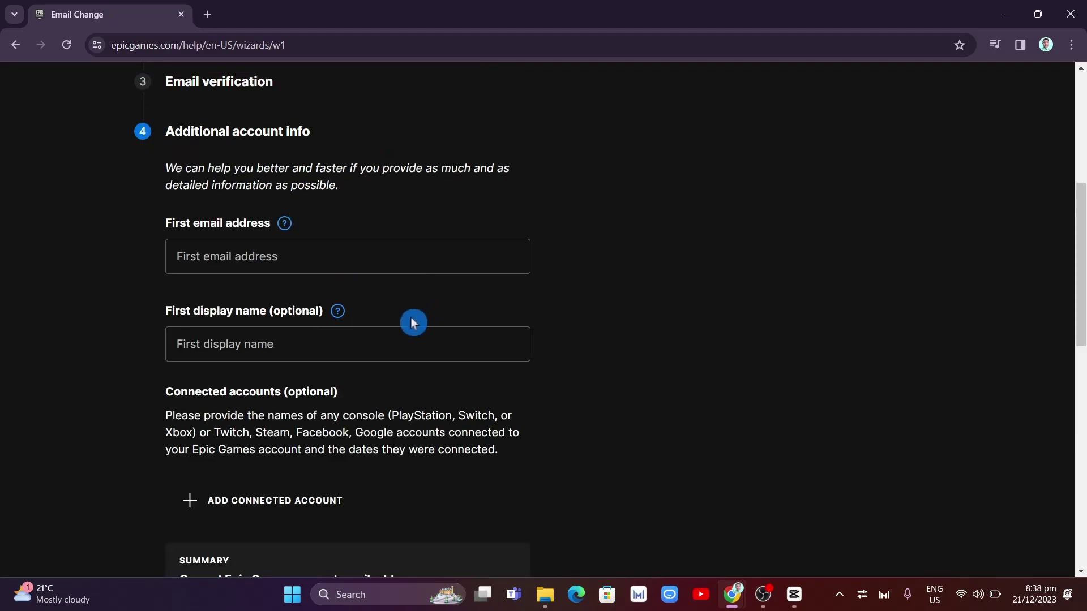
pyautogui.scroll(3, 441, 396)
pyautogui.scroll(1, 238, 424)
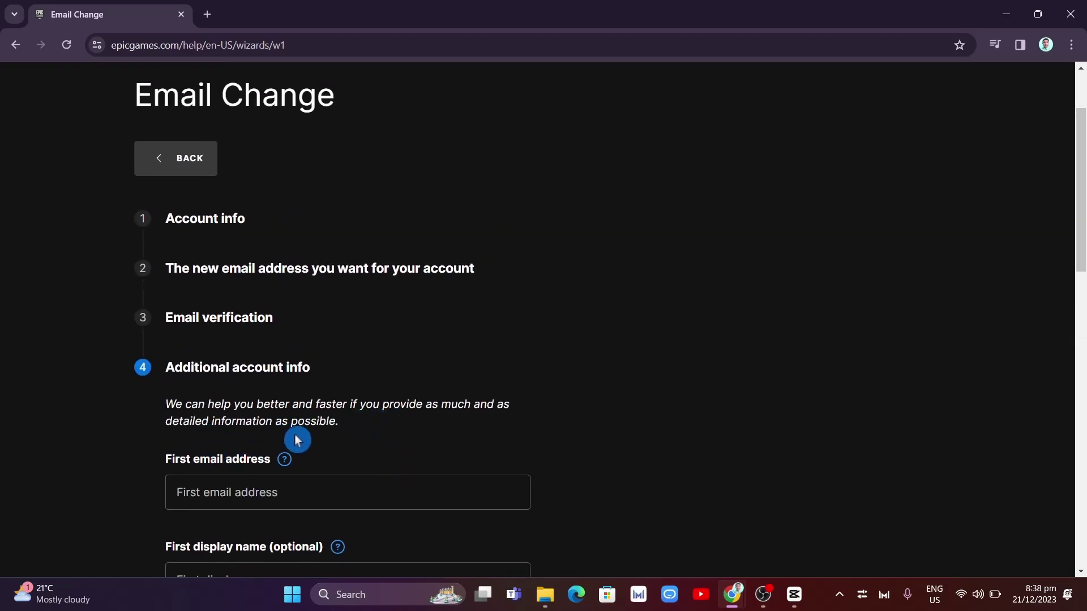
pyautogui.scroll(-2, 335, 453)
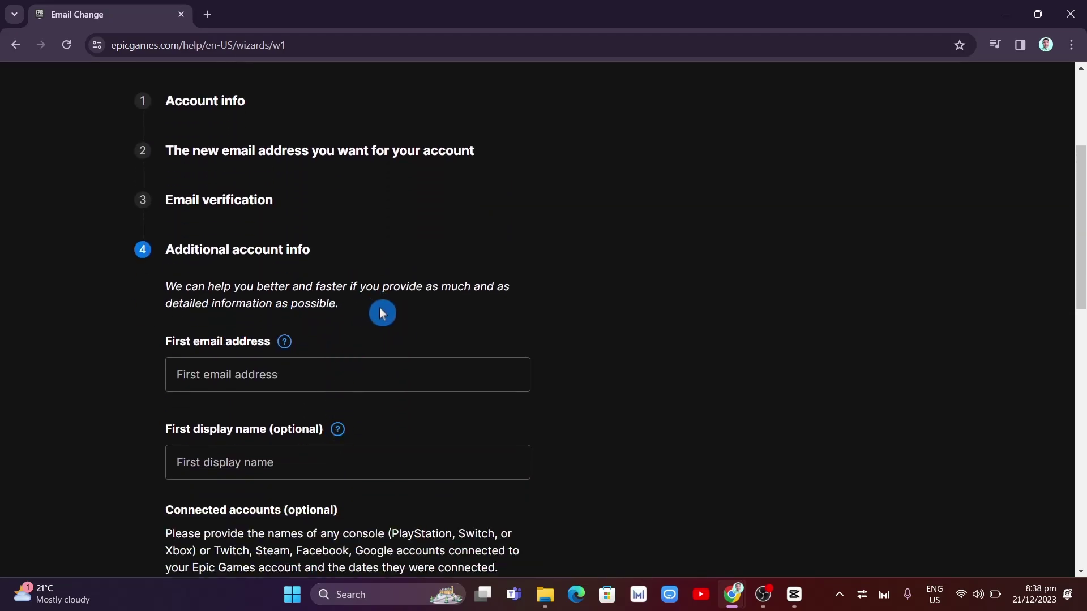
pyautogui.scroll(-2, 366, 366)
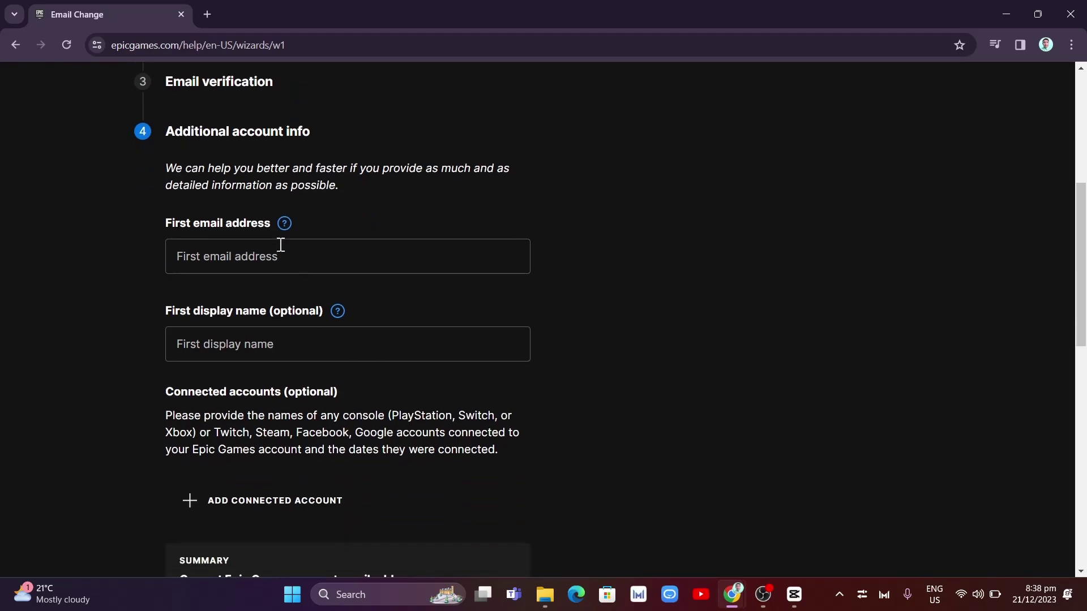
pyautogui.click(281, 255)
pyautogui.click(302, 295)
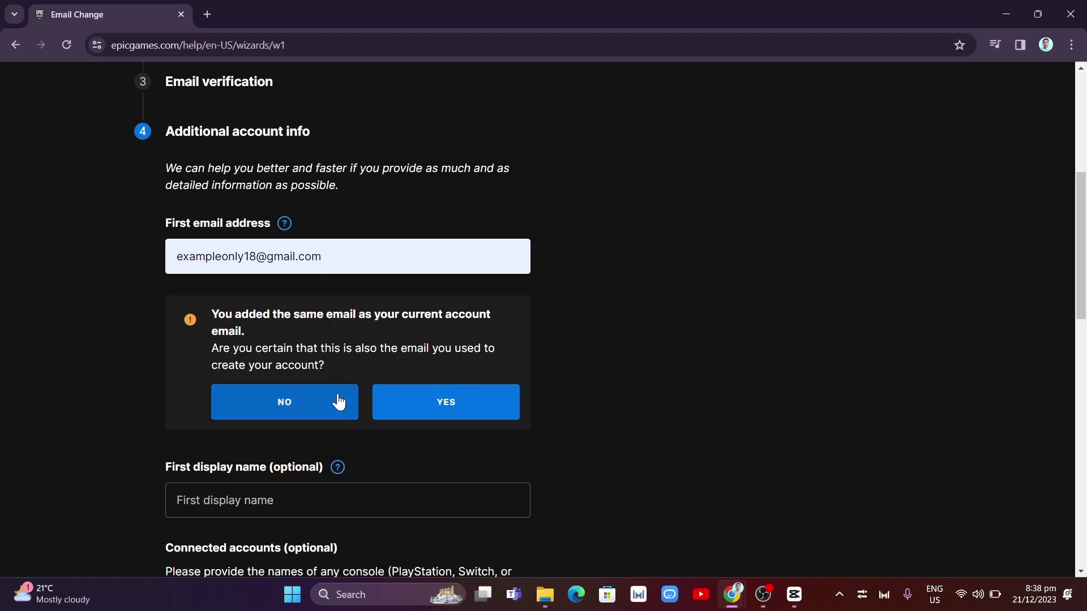
pyautogui.click(356, 404)
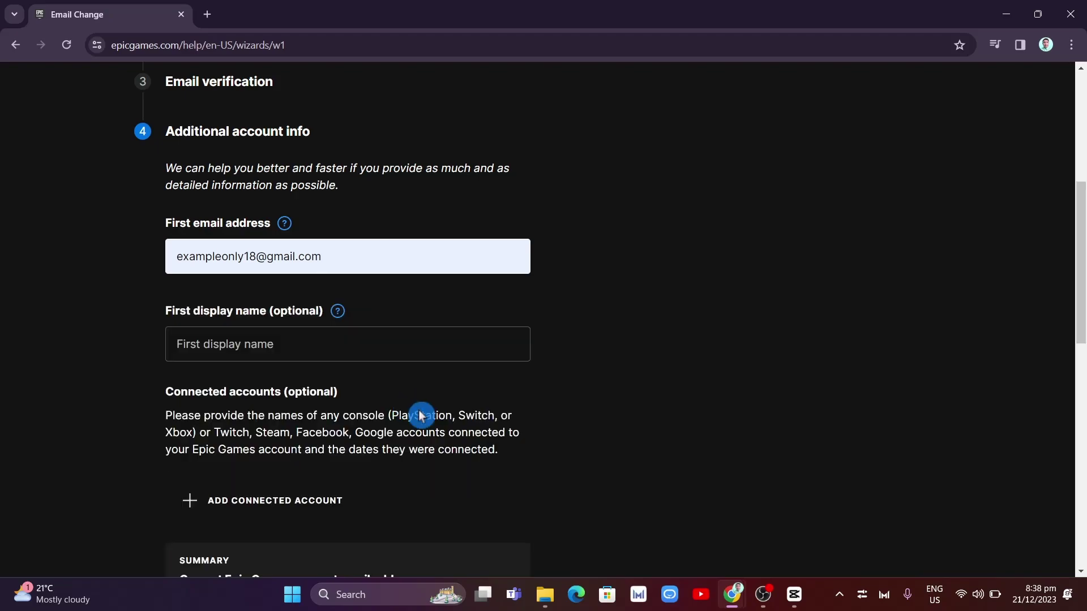
pyautogui.click(280, 345)
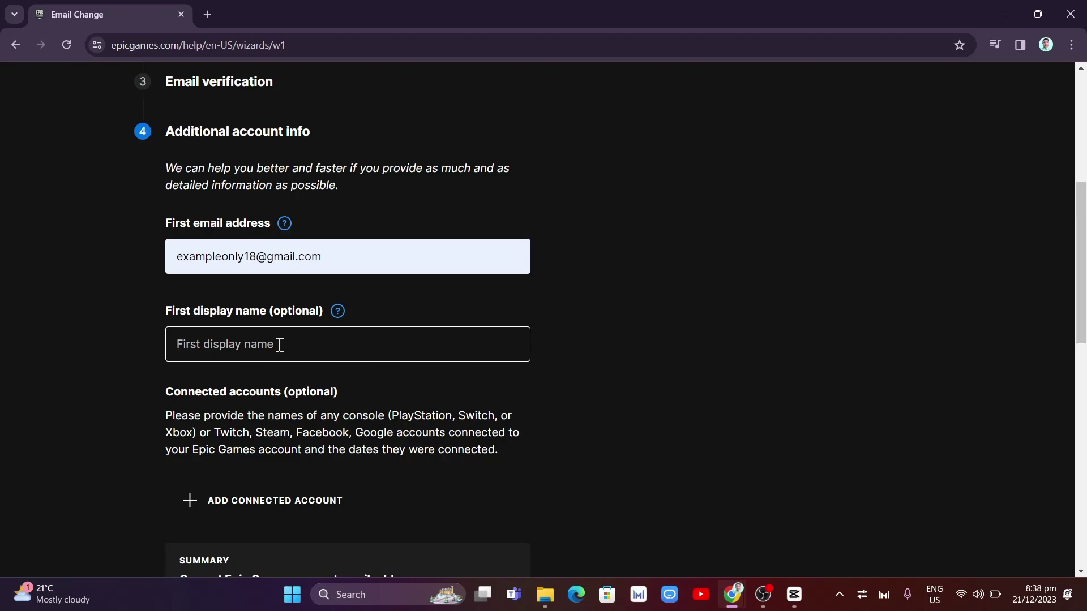
pyautogui.write('E')
pyautogui.press('BackSpace')
pyautogui.write('example')
pyautogui.write('only18')
pyautogui.scroll(-3, 305, 374)
pyautogui.scroll(-2, 306, 374)
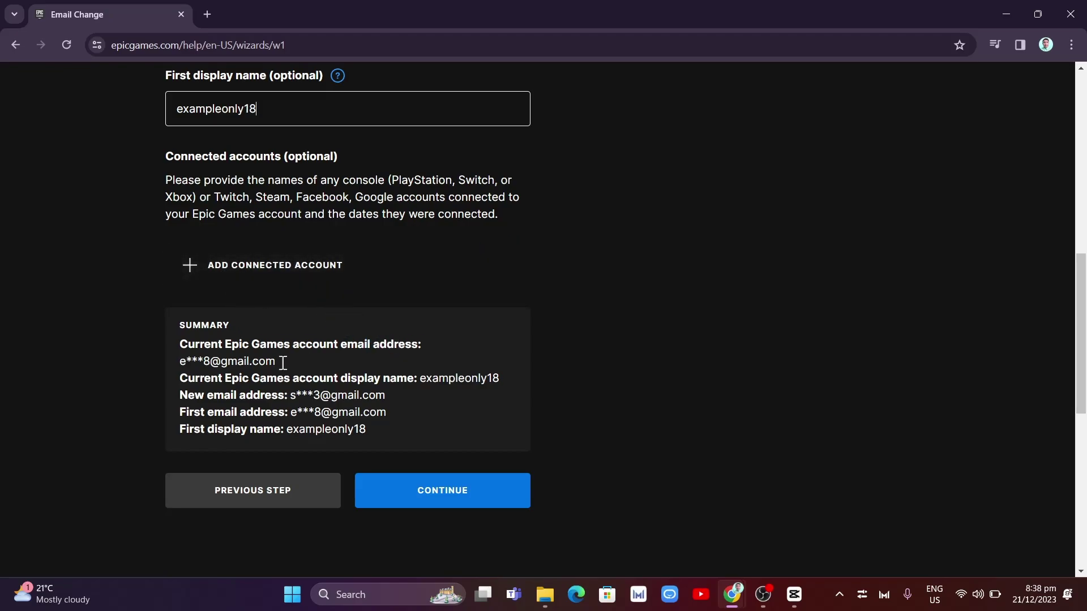
# Continue past the blank purchase information to the support request page.
pyautogui.click(464, 484)
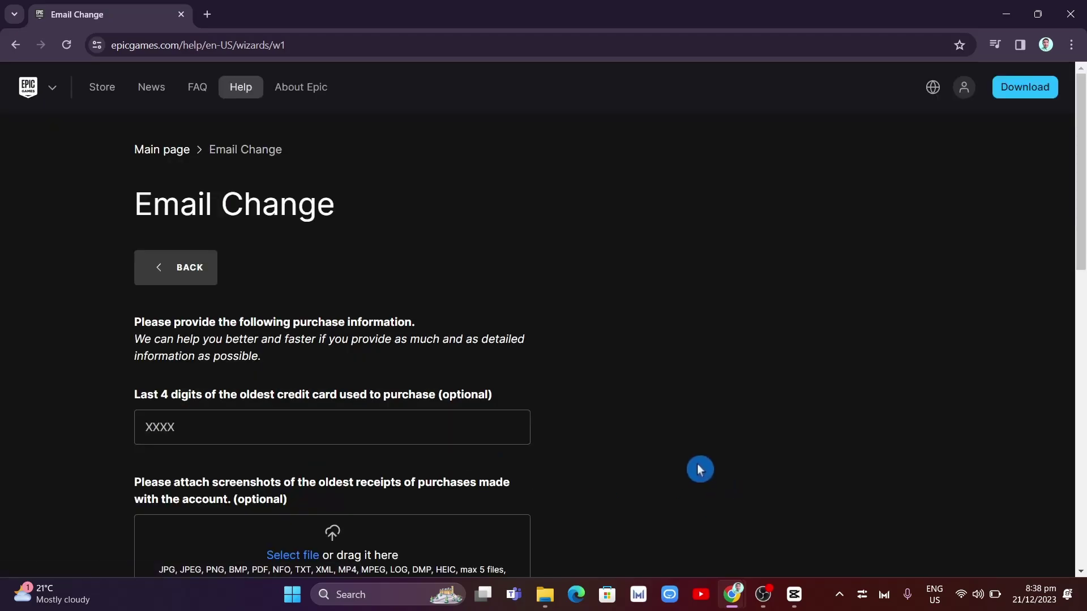
pyautogui.scroll(-5, 525, 427)
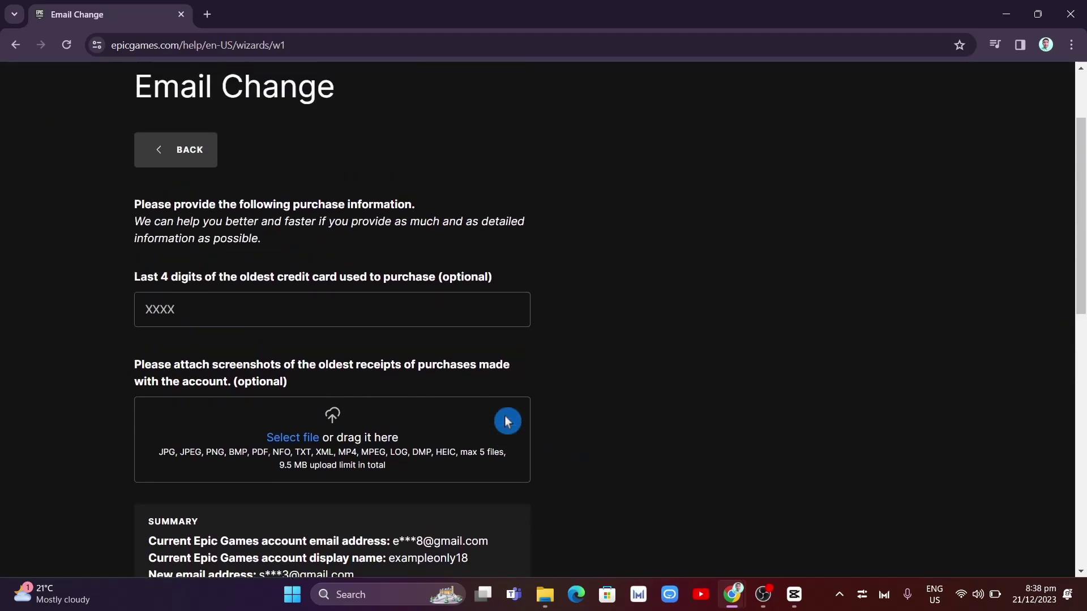
pyautogui.scroll(5, 509, 425)
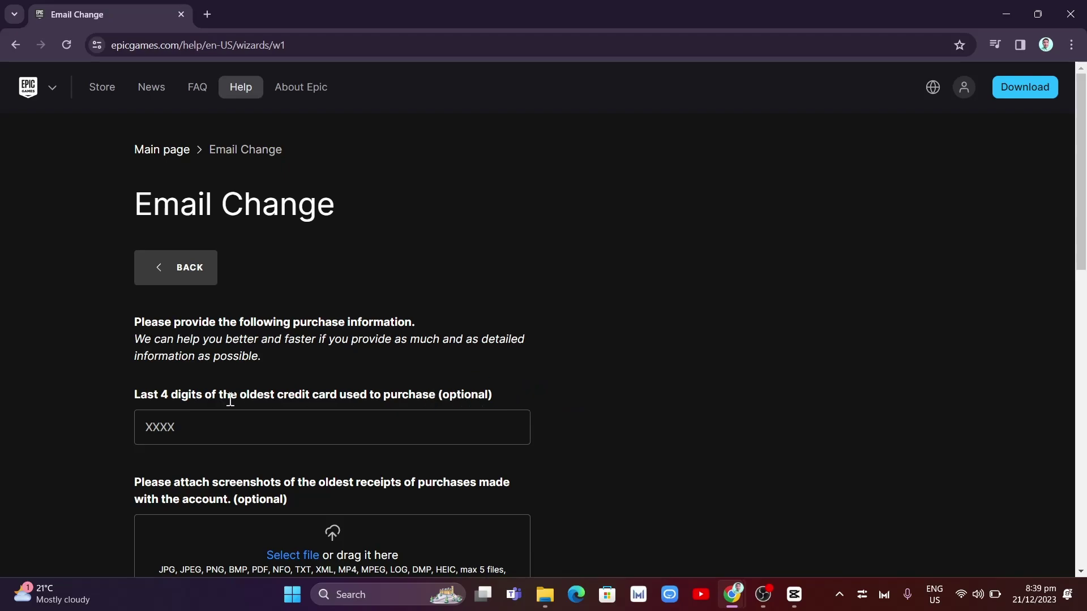
pyautogui.scroll(-1, 251, 462)
pyautogui.scroll(-1, 178, 399)
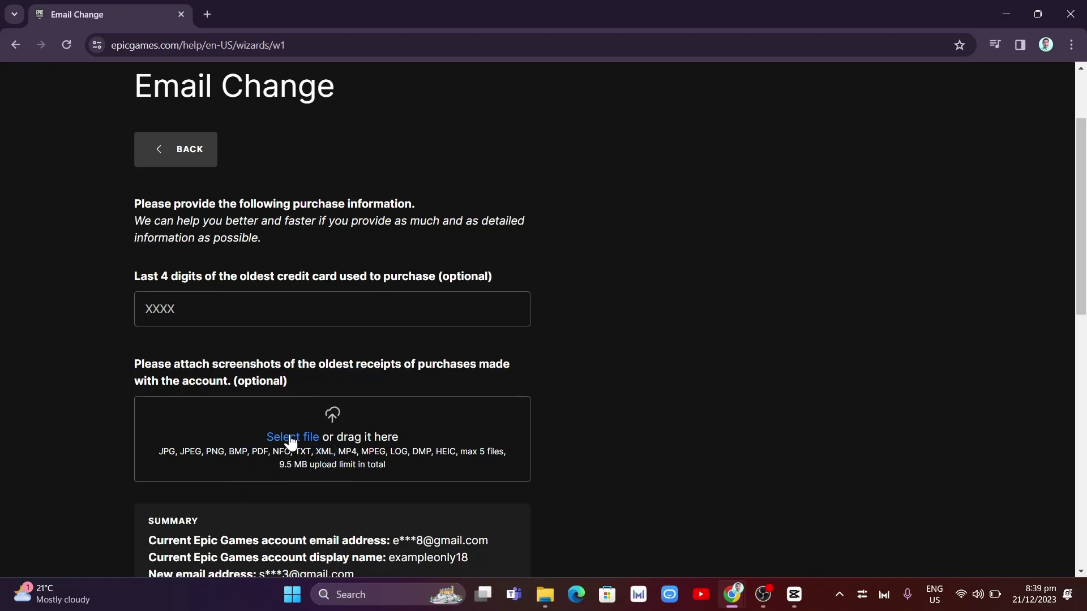
pyautogui.scroll(-3, 307, 441)
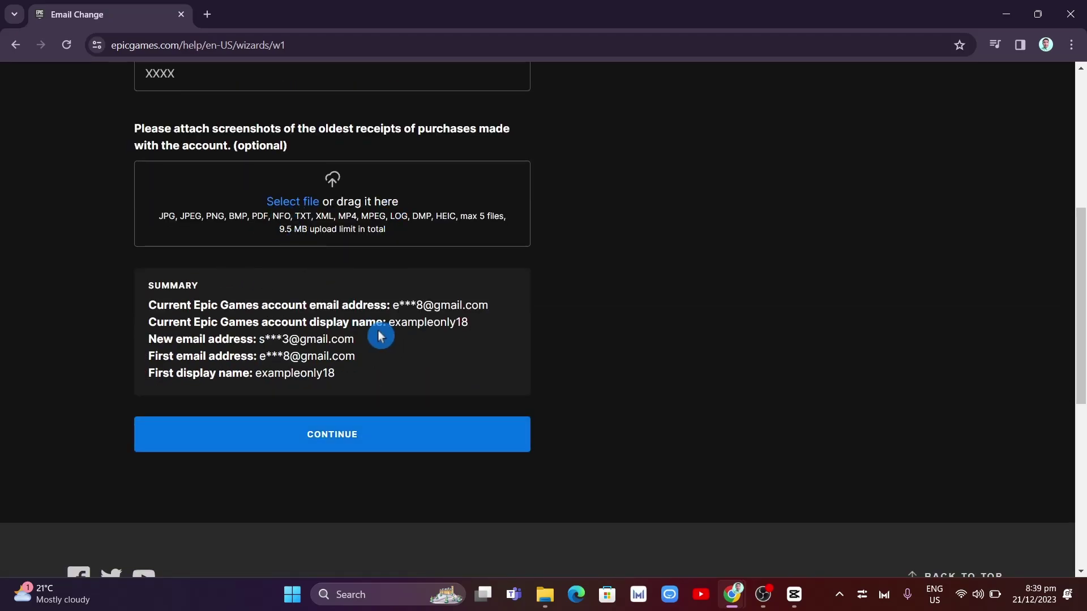
pyautogui.scroll(3, 373, 336)
pyautogui.scroll(-3, 388, 422)
# Continue to the Support request form and place the cursor in the 'Any other details' box.
pyautogui.click(376, 427)
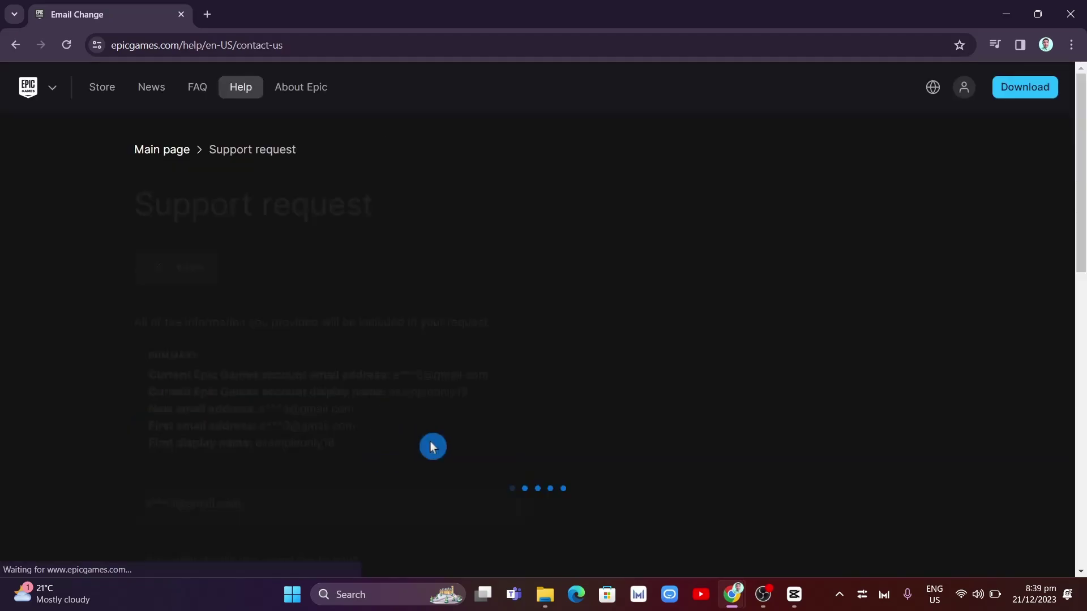
pyautogui.scroll(-2, 362, 419)
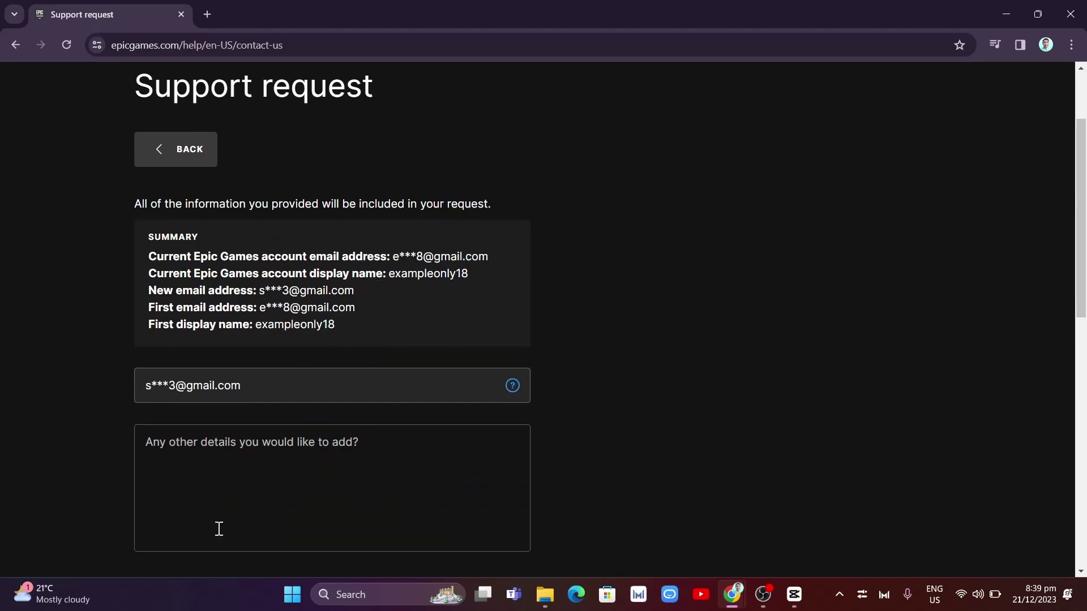
pyautogui.click(229, 448)
pyautogui.scroll(-2, 365, 499)
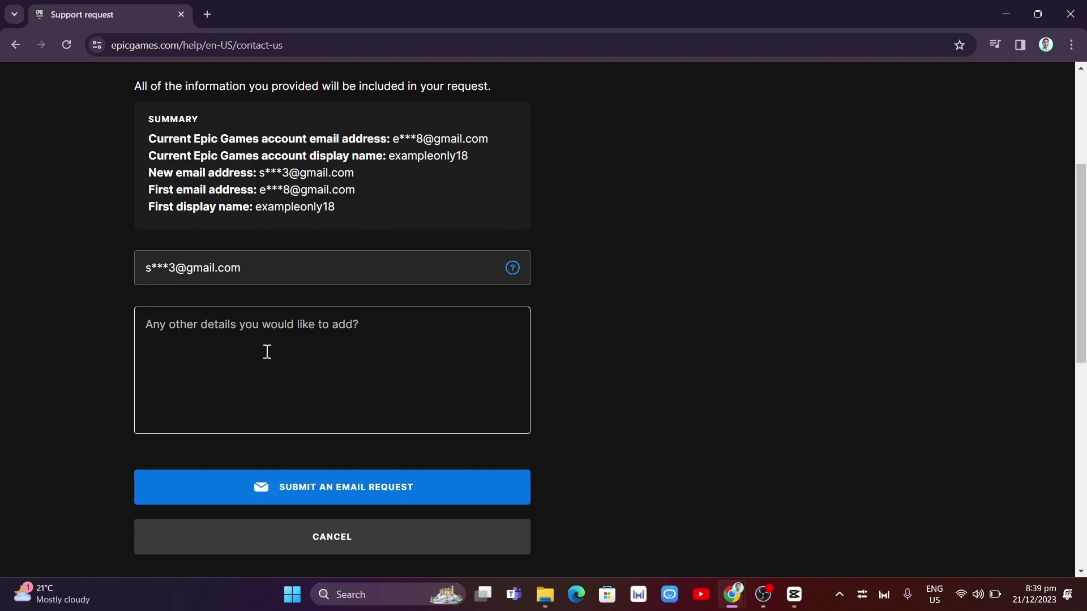
pyautogui.write('I TRIE')
# Write "I tried to login to my epic games account," in the details box, correcting typos.
pyautogui.press('BackSpace')
pyautogui.press('BackSpace')
pyautogui.press('BackSpace')
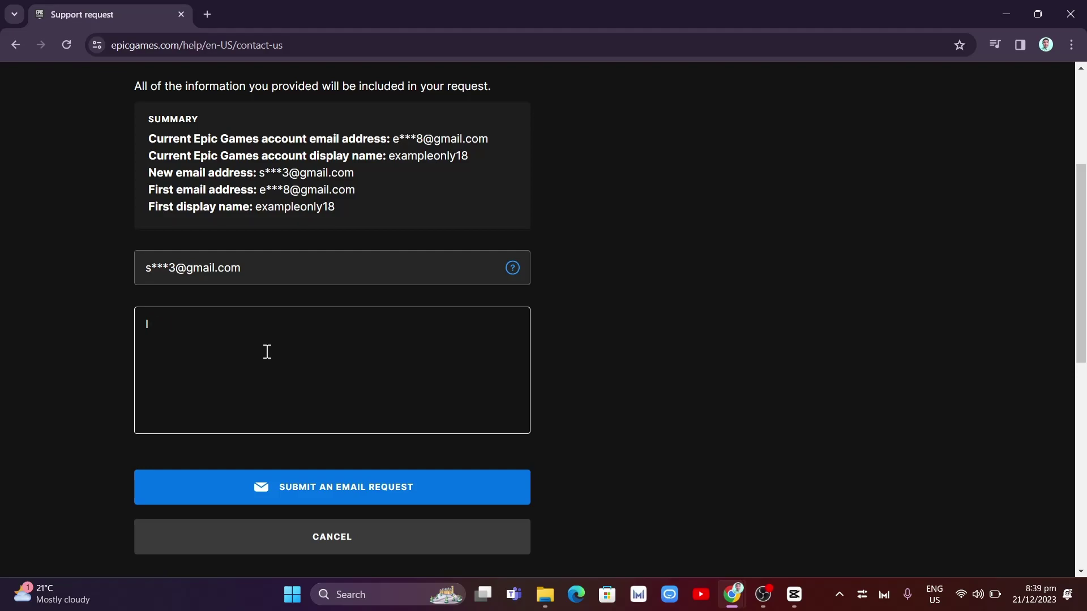
pyautogui.write('tried to login ')
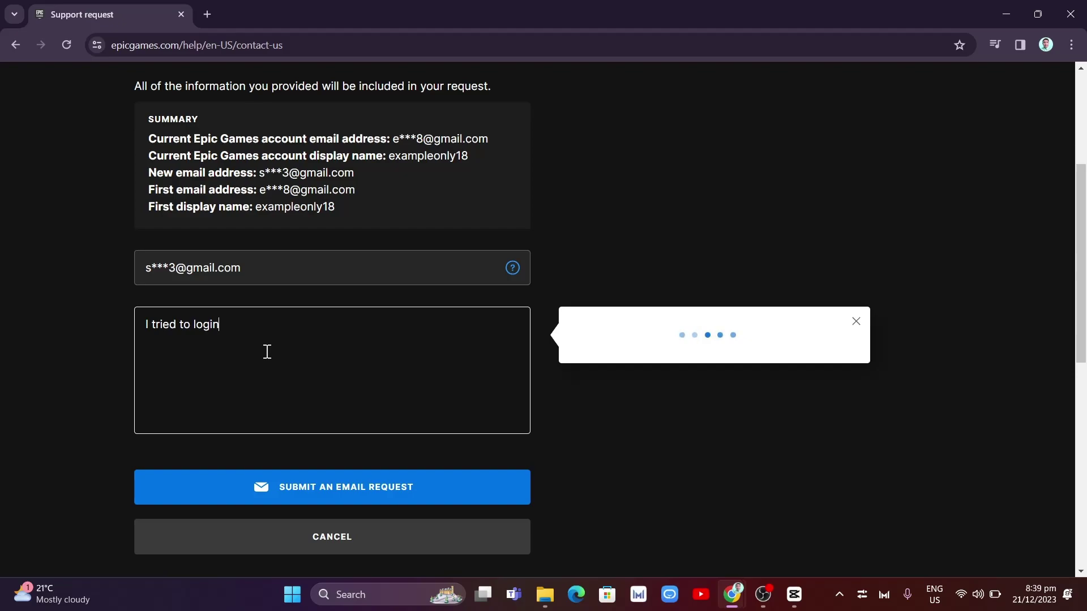
pyautogui.write('to my epic games,')
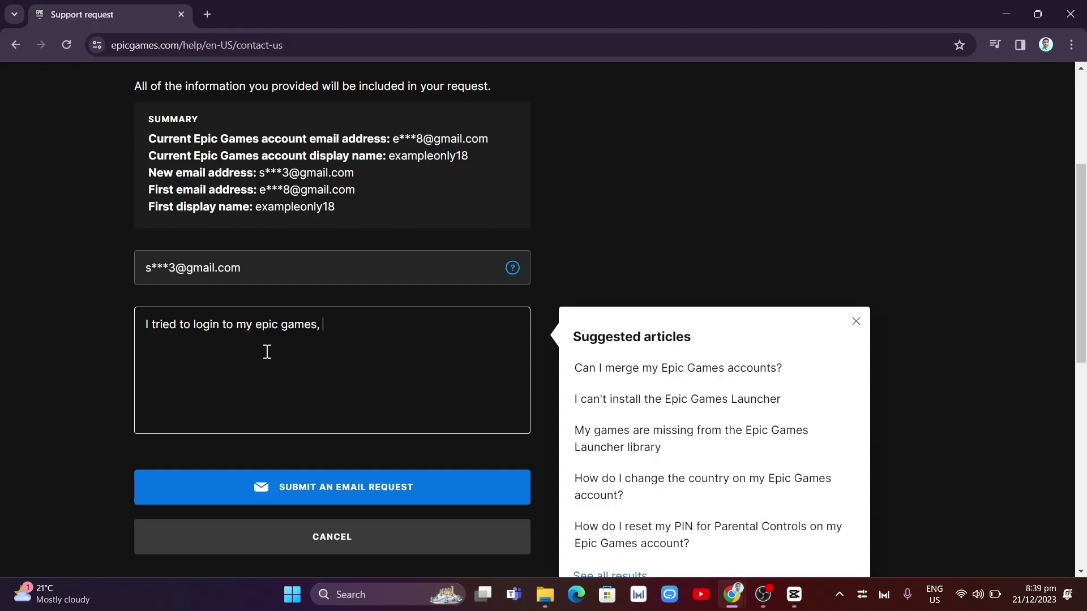
pyautogui.press('BackSpace')
pyautogui.press('BackSpace')
pyautogui.write('account,')
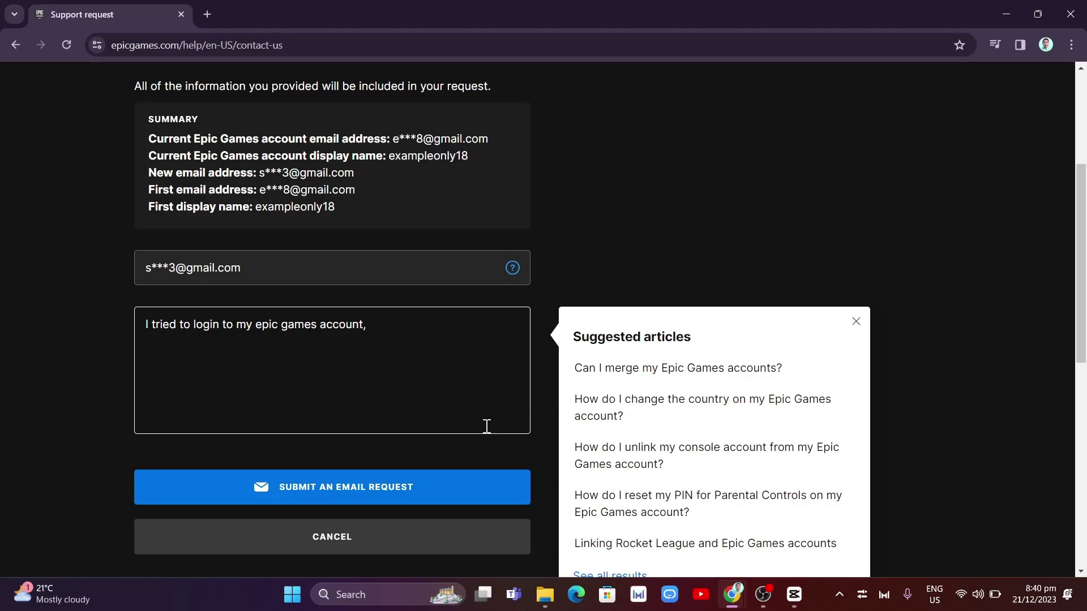
pyautogui.scroll(5, 429, 449)
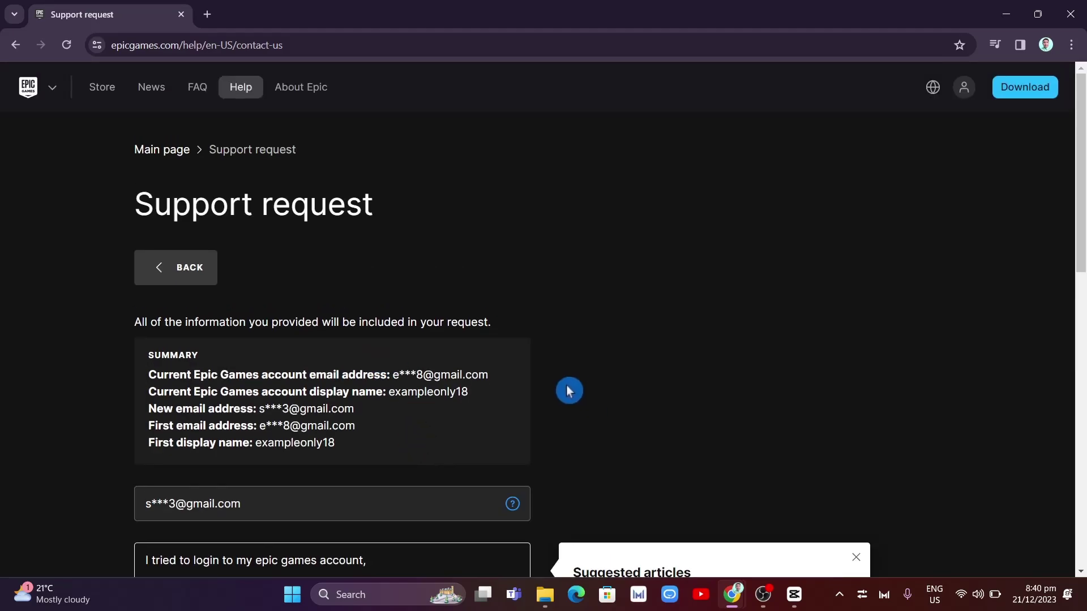